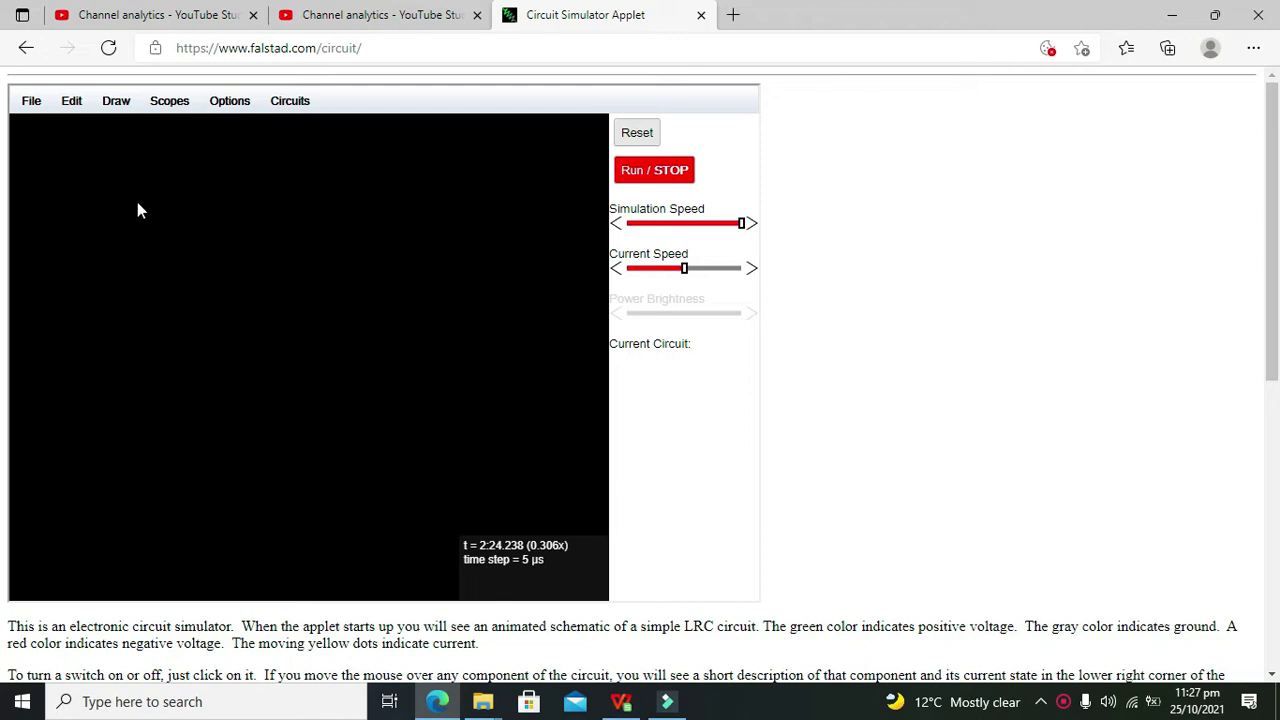
# - Place a +5V one-terminal voltage source at the left of the canvas
pyautogui.click(109, 112)
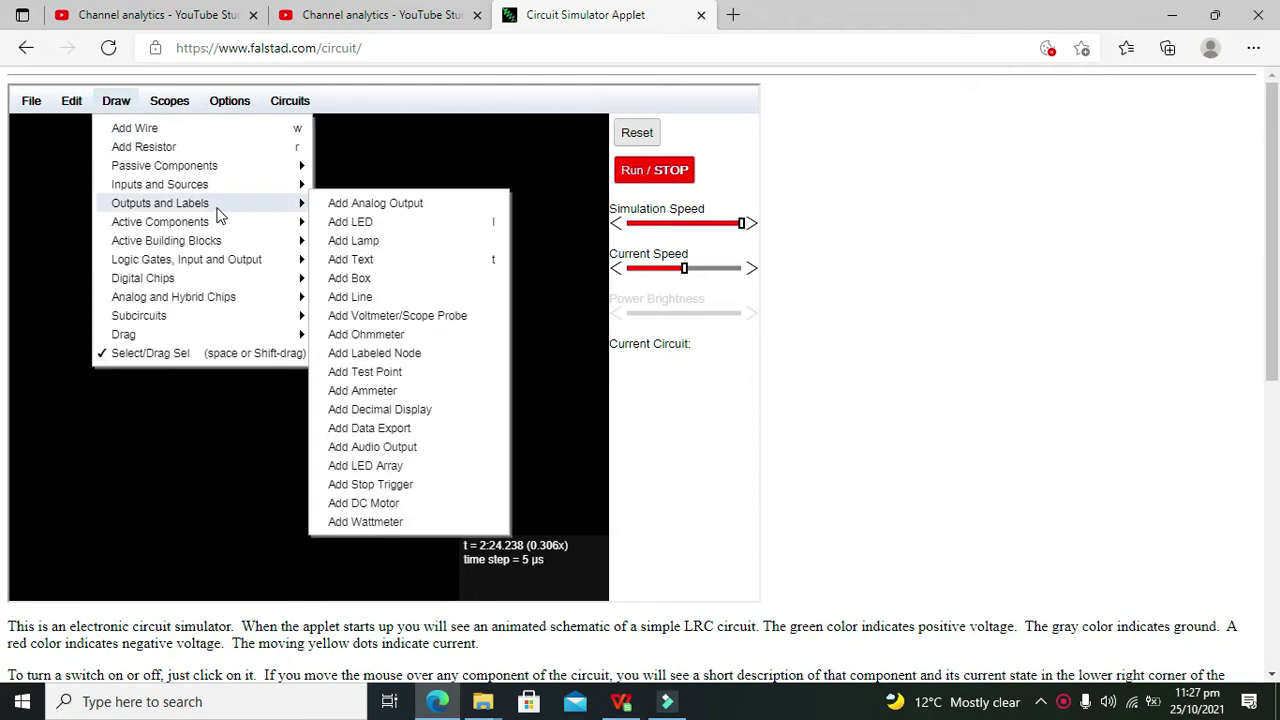
pyautogui.moveTo(210, 187)
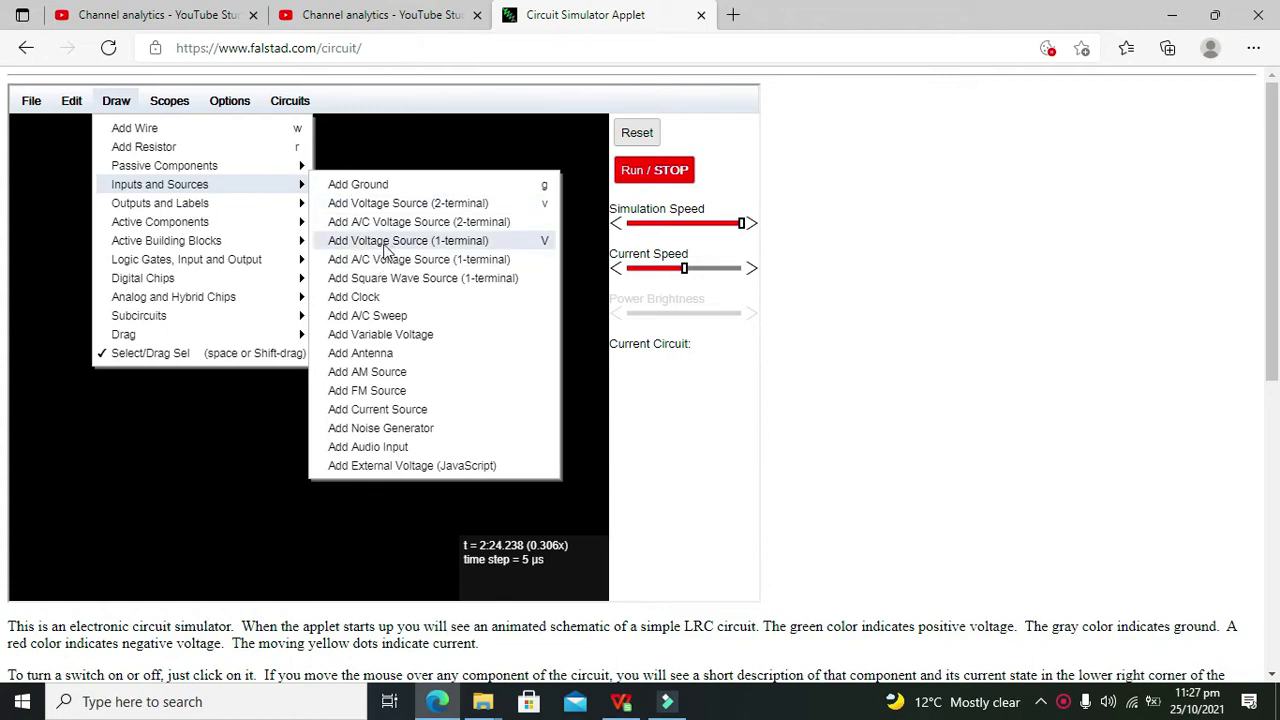
pyautogui.click(405, 245)
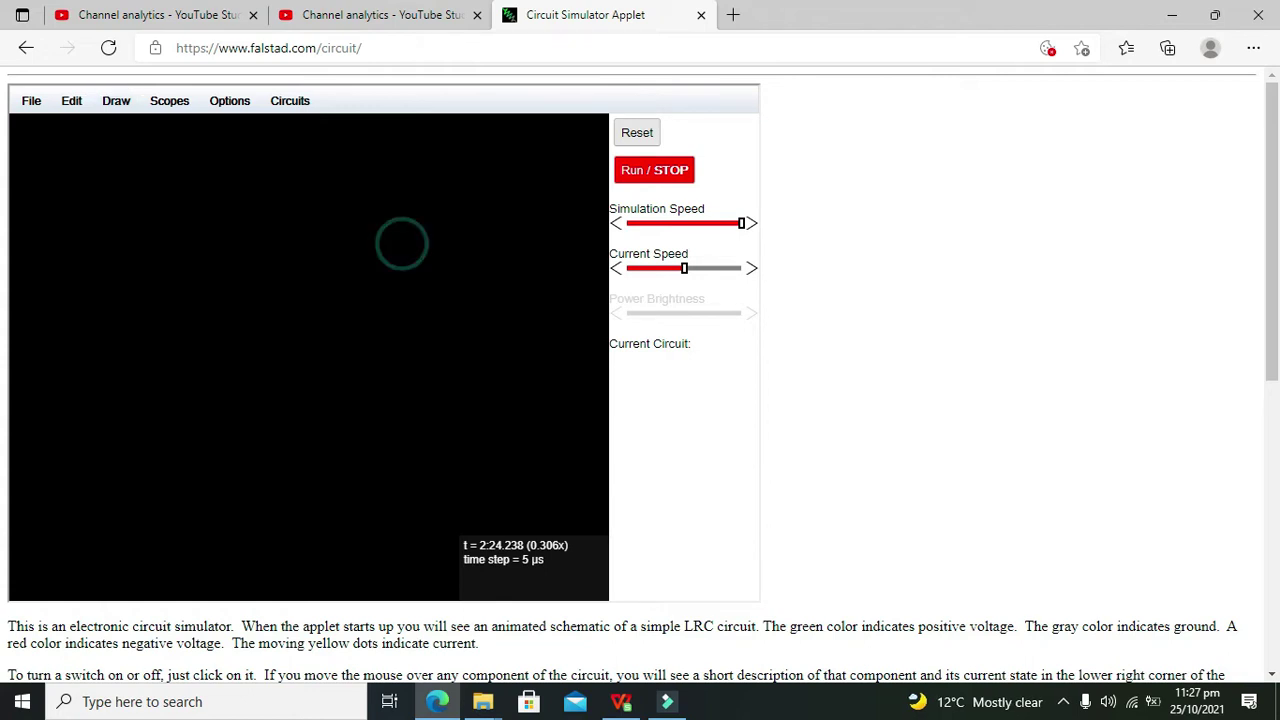
pyautogui.click(99, 284)
pyautogui.moveTo(132, 283)
pyautogui.mouseDown()
pyautogui.moveTo(90, 230)
pyautogui.moveTo(66, 283)
pyautogui.mouseUp()
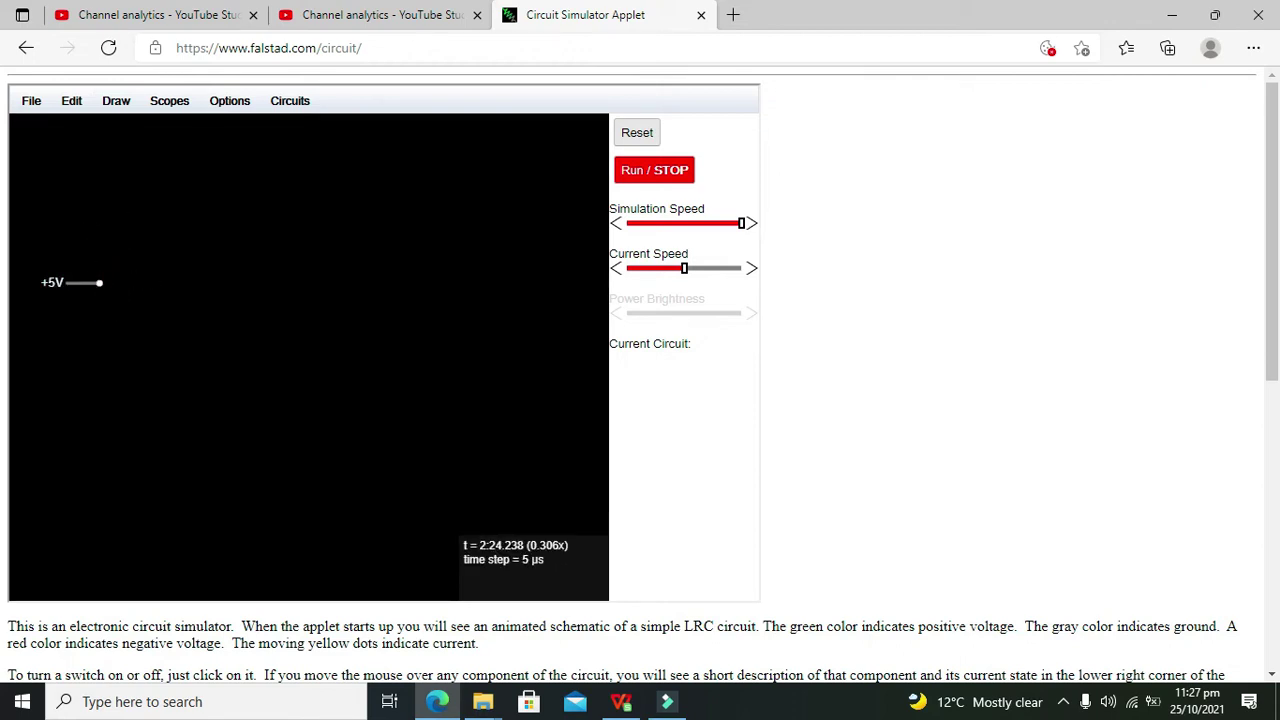
# - Add a ground symbol near the canvas centre
pyautogui.click(108, 103)
pyautogui.moveTo(184, 187)
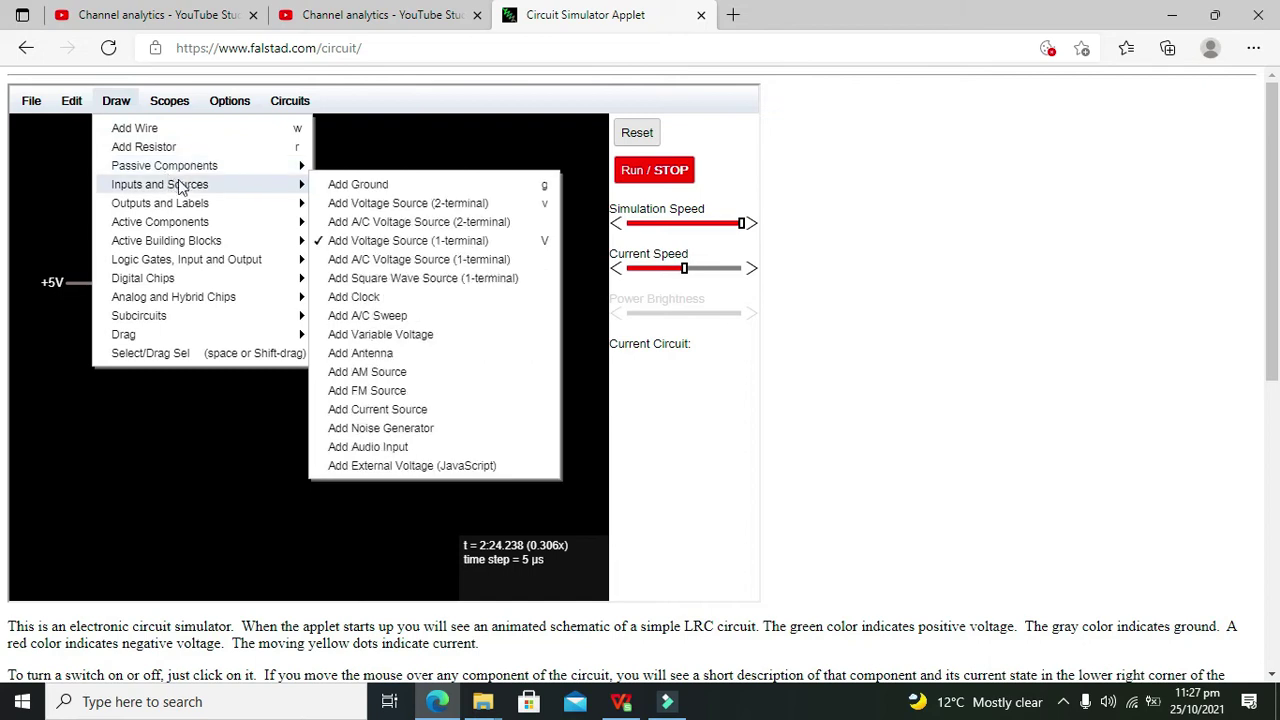
pyautogui.click(338, 187)
pyautogui.moveTo(351, 385)
pyautogui.mouseDown()
pyautogui.moveTo(351, 437)
pyautogui.moveTo(351, 418)
pyautogui.mouseUp()
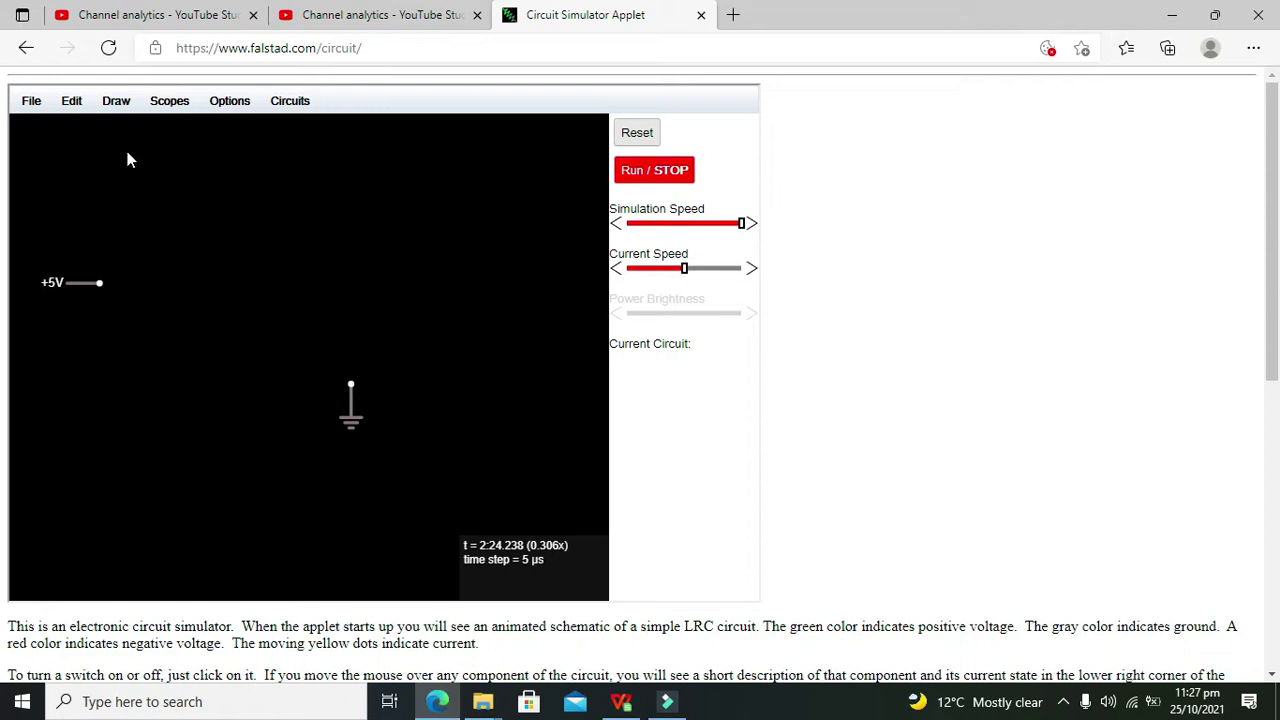
# - Draw a 10µF polarized capacitor left of the ground
pyautogui.click(117, 102)
pyautogui.moveTo(176, 175)
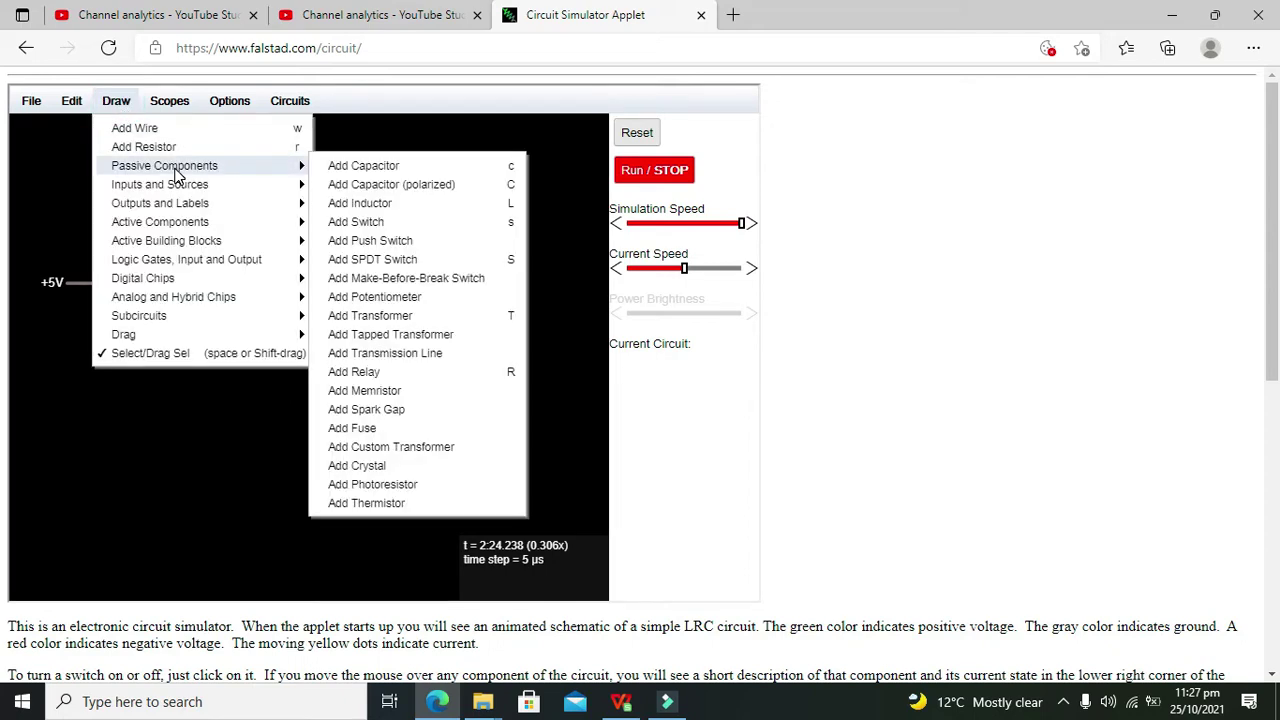
pyautogui.click(367, 190)
pyautogui.moveTo(217, 318); pyautogui.dragTo(217, 383)
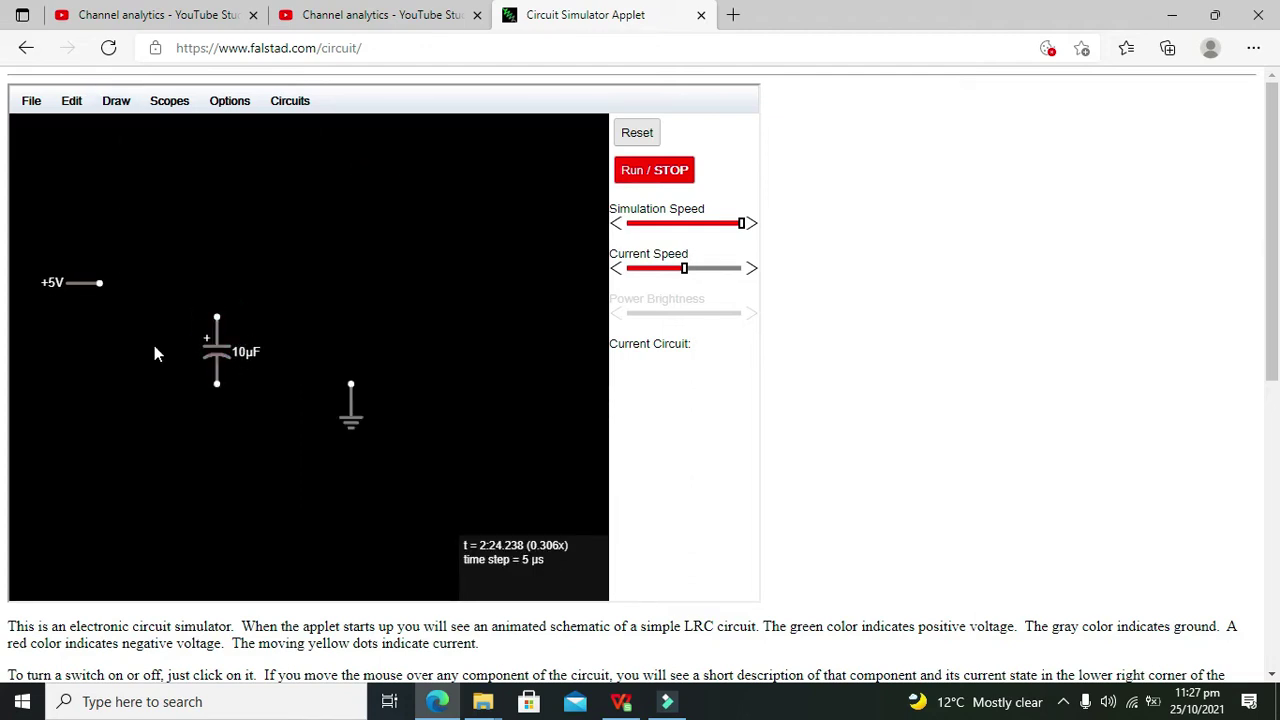
pyautogui.moveTo(222, 372); pyautogui.dragTo(222, 404)
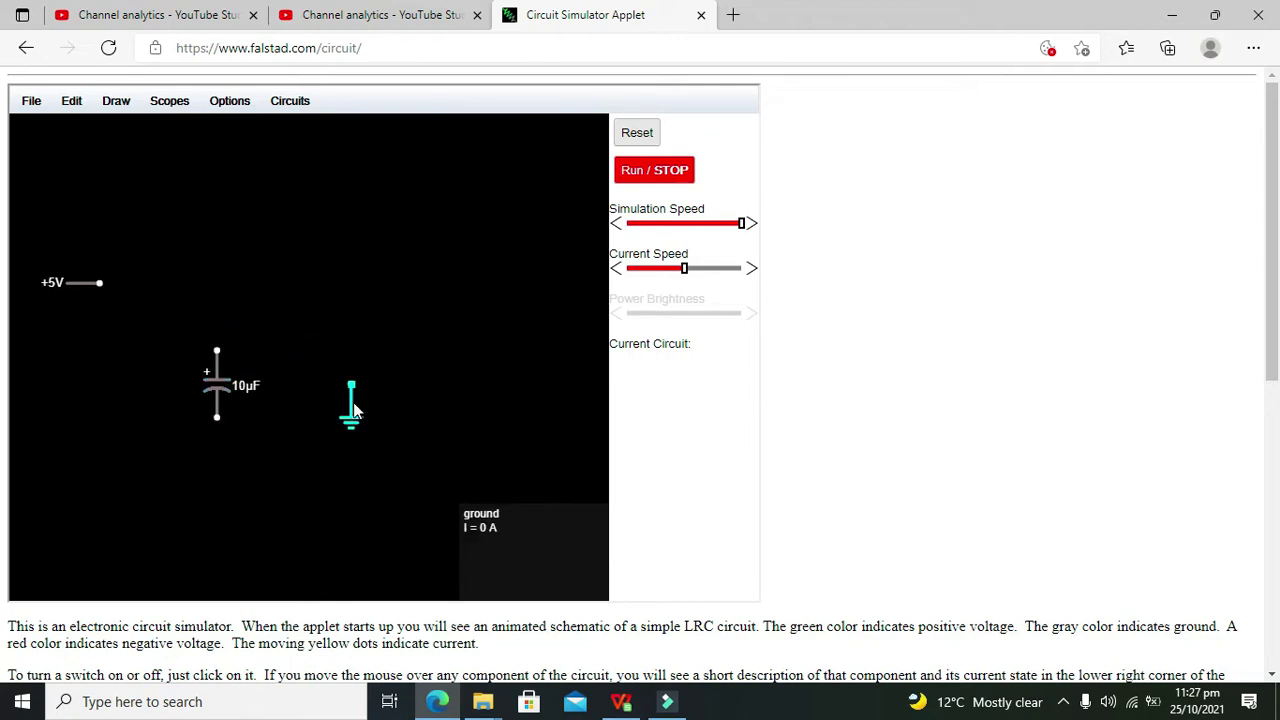
# - Draw a 1k resistor beside the ground and place a duplicate below the capacitor
pyautogui.click(115, 103)
pyautogui.moveTo(193, 185)
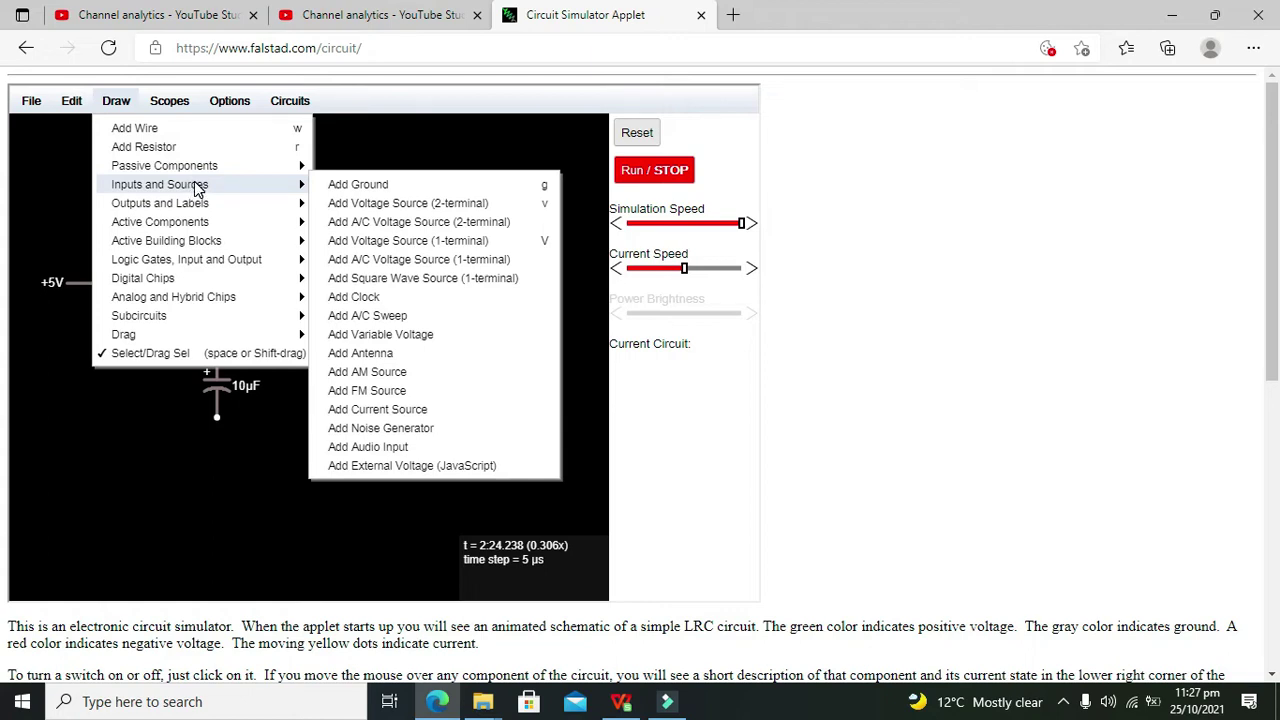
pyautogui.click(190, 147)
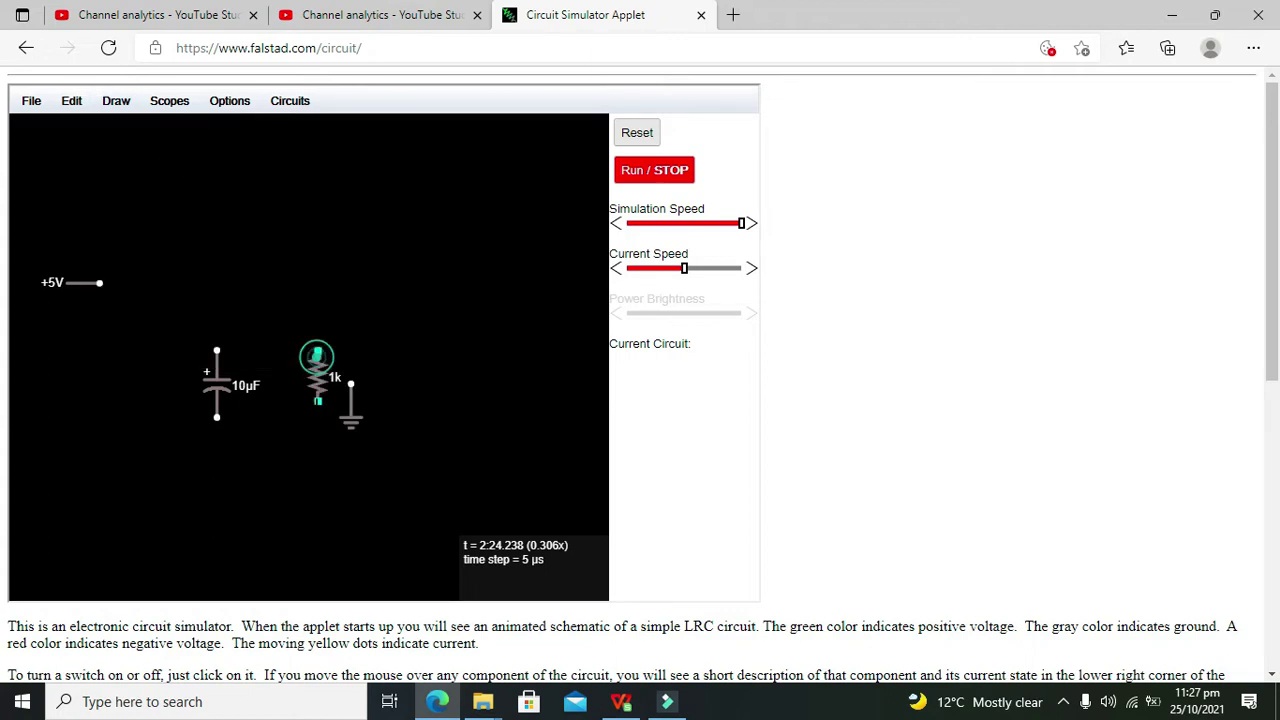
pyautogui.moveTo(317, 352); pyautogui.dragTo(317, 417)
pyautogui.hotkey('ctrl', 'd')
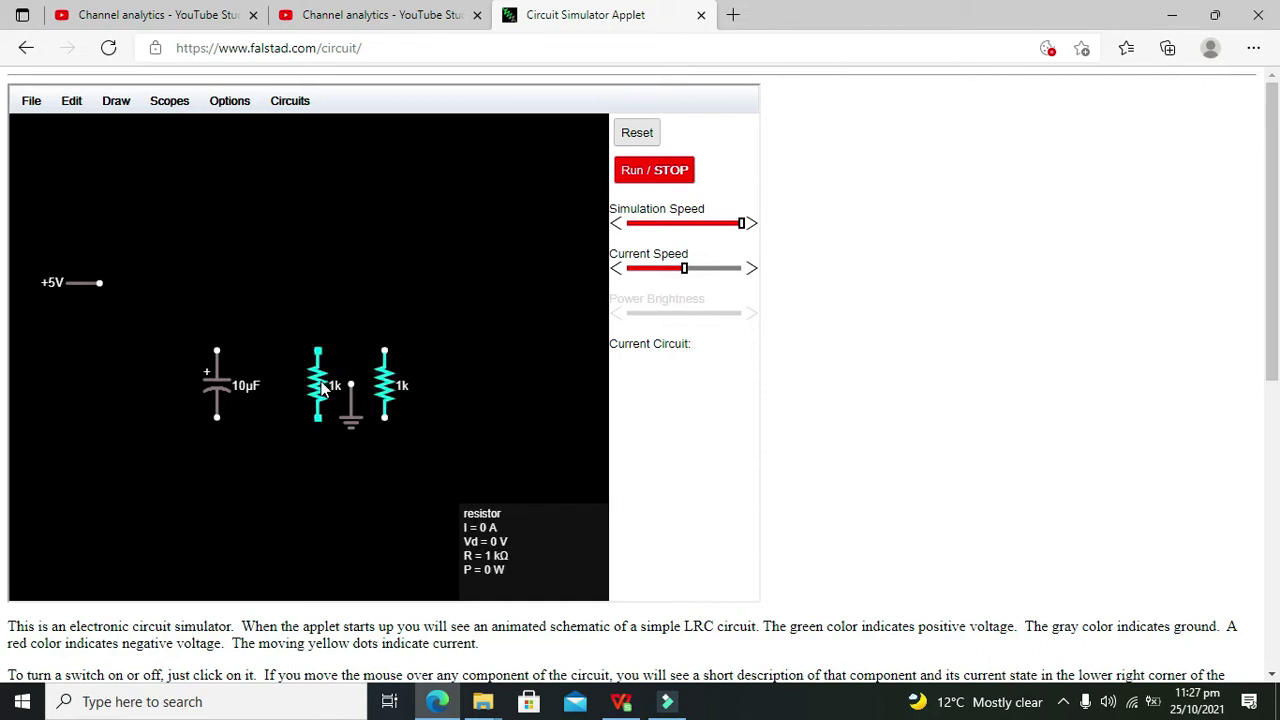
pyautogui.moveTo(380, 380)
pyautogui.mouseDown()
pyautogui.moveTo(286, 443)
pyautogui.moveTo(215, 455)
pyautogui.mouseUp()
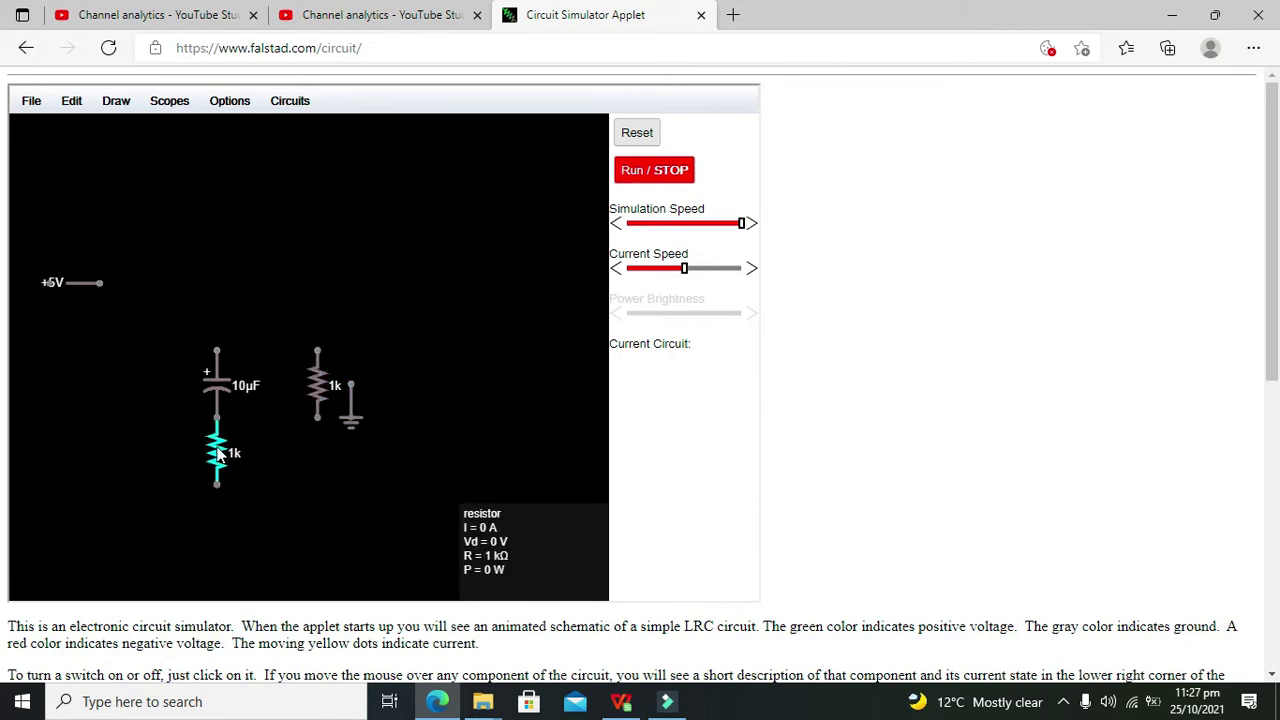
# - Move the capacitor and its lower resistor together up-left into a column
pyautogui.moveTo(176, 328)
pyautogui.mouseDown()
pyautogui.moveTo(254, 520)
pyautogui.moveTo(272, 520)
pyautogui.mouseUp()
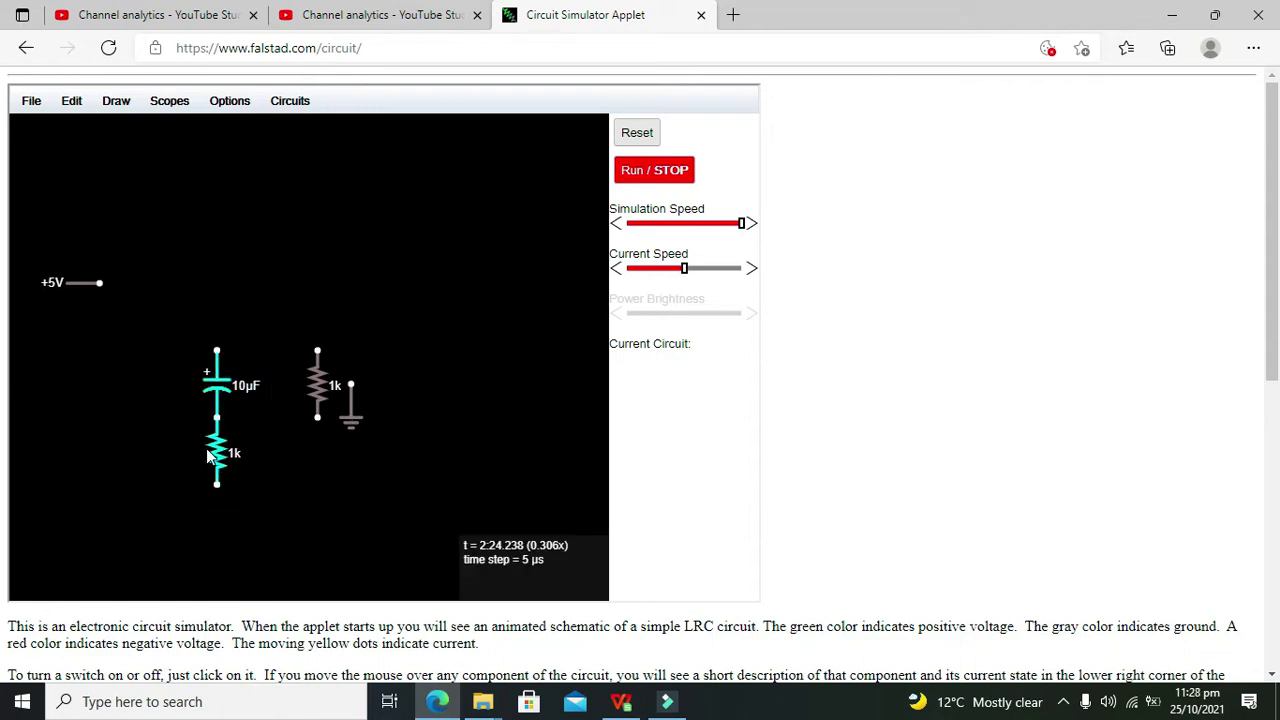
pyautogui.moveTo(224, 460)
pyautogui.mouseDown()
pyautogui.moveTo(204, 375)
pyautogui.moveTo(193, 395)
pyautogui.mouseUp()
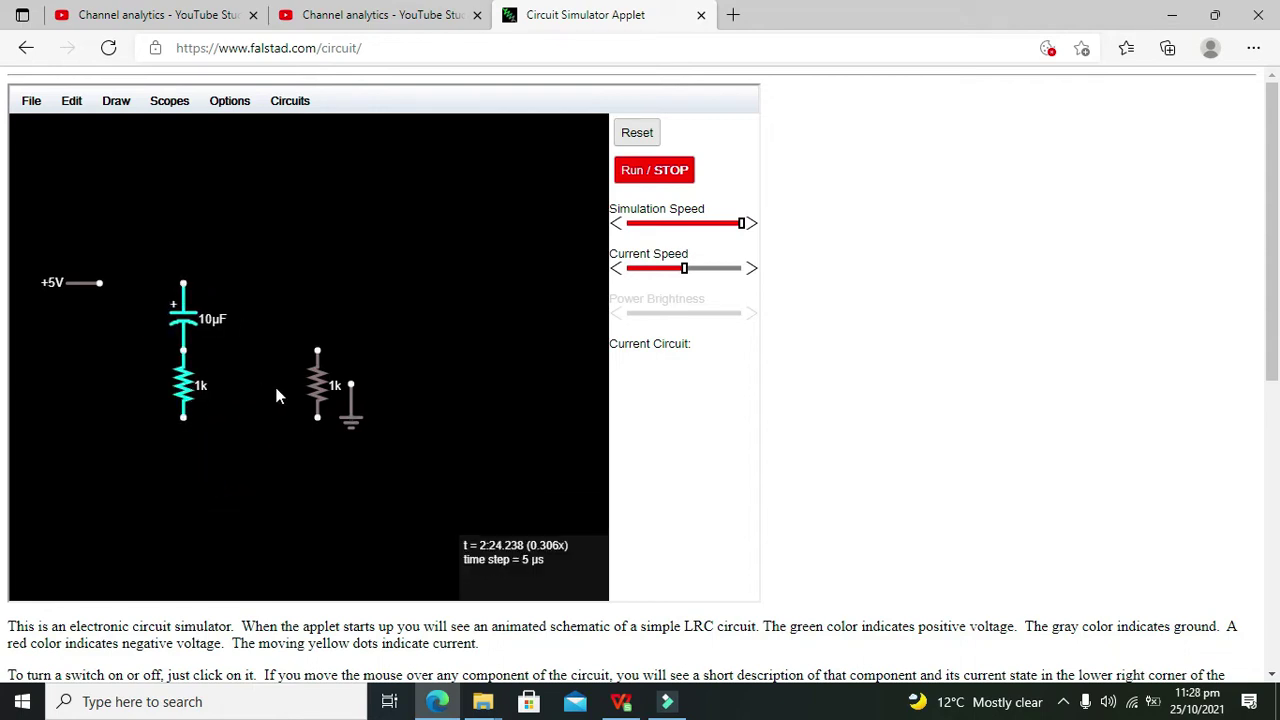
pyautogui.click(281, 388)
pyautogui.moveTo(181, 389)
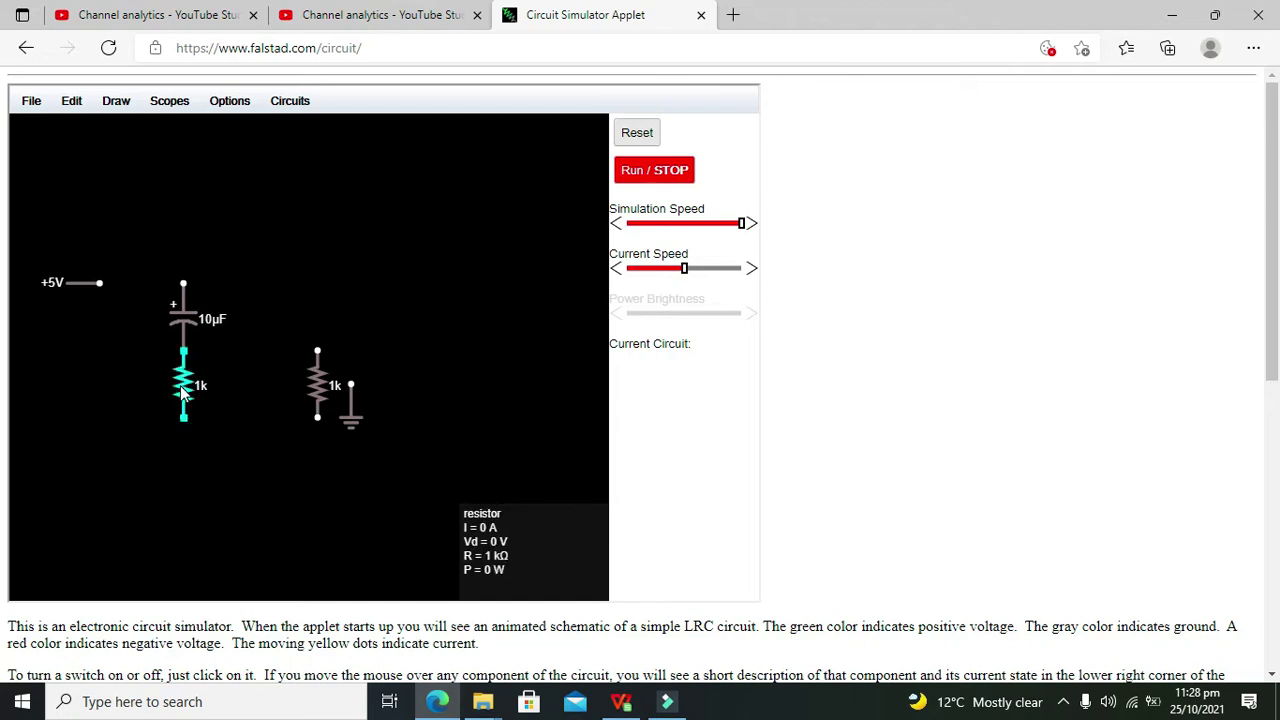
# - Set the resistor below the capacitor to 100 Ω
pyautogui.doubleClick(181, 392)
pyautogui.doubleClick(318, 345)
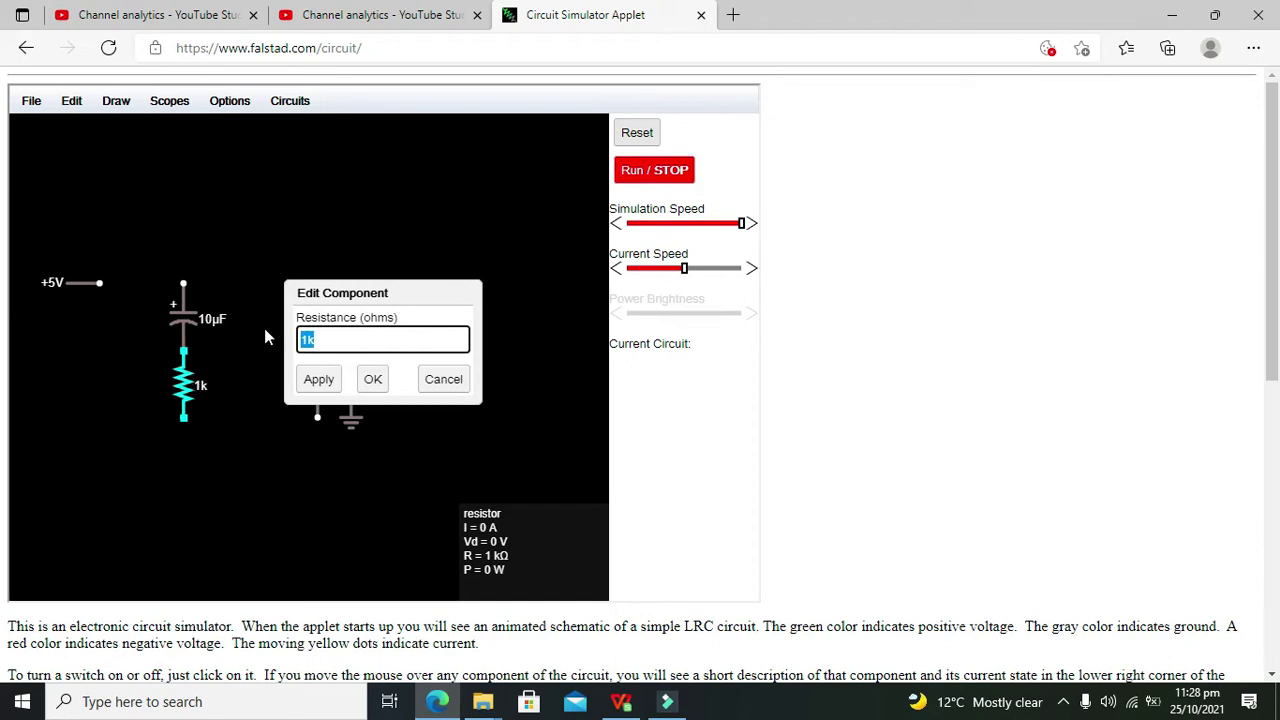
pyautogui.write('100')
pyautogui.click(373, 380)
# - Attach the ground to the 100 Ω resistor's bottom and extend the capacitor's top end
pyautogui.click(236, 371)
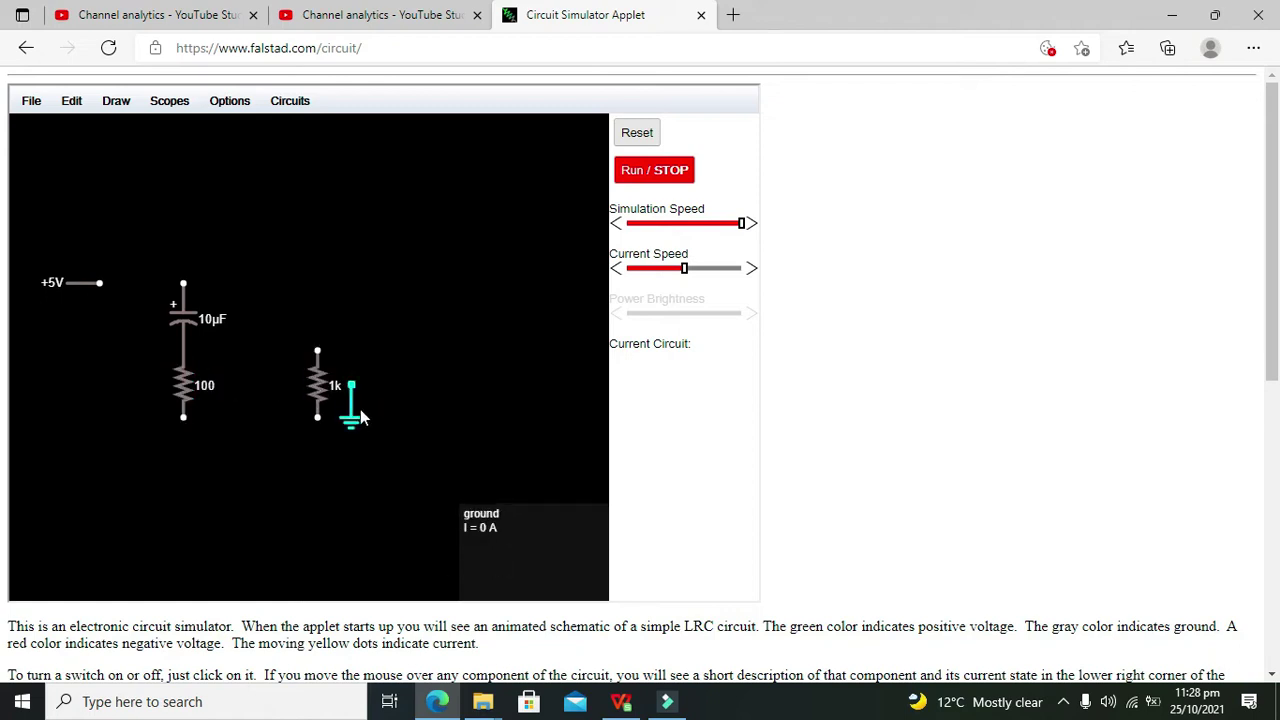
pyautogui.moveTo(362, 418); pyautogui.dragTo(192, 457)
pyautogui.moveTo(183, 286)
pyautogui.mouseDown()
pyautogui.moveTo(116, 285)
pyautogui.moveTo(183, 286)
pyautogui.mouseUp()
# - Wire +5V to the capacitor and the 1k resistor, and ground the 1k resistor
pyautogui.click(117, 100)
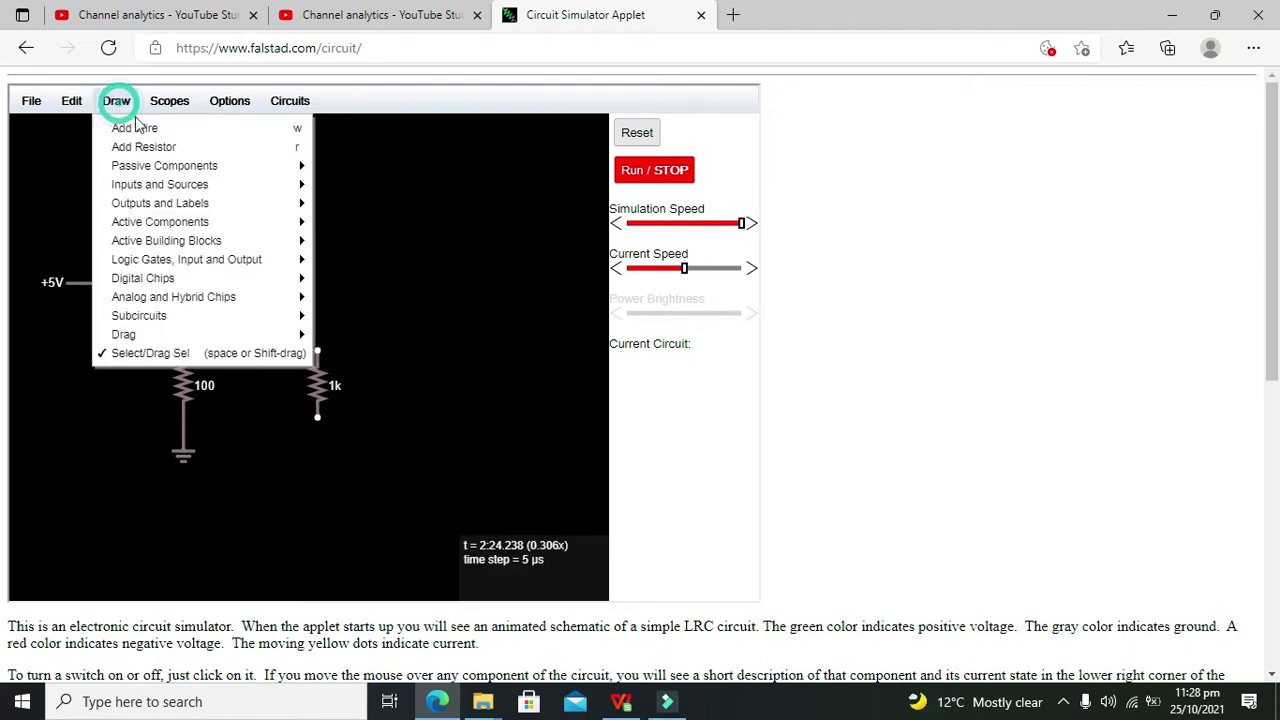
pyautogui.click(137, 120)
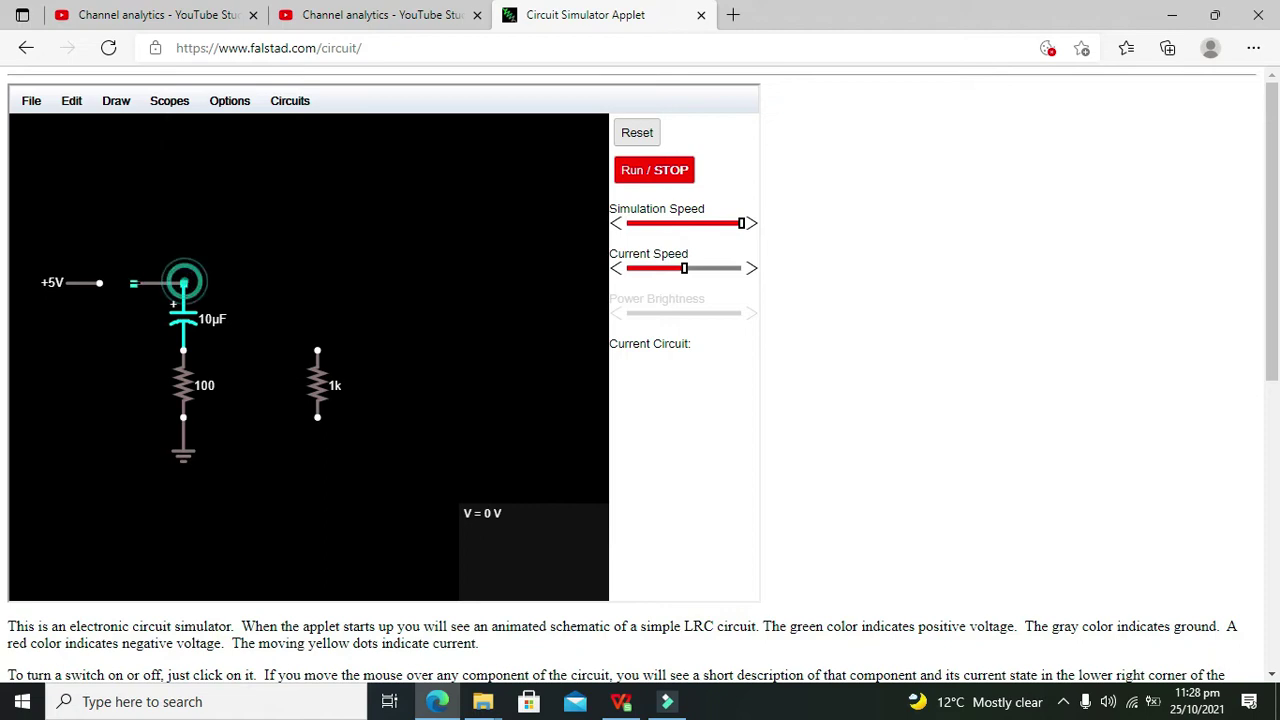
pyautogui.moveTo(183, 285); pyautogui.dragTo(99, 283)
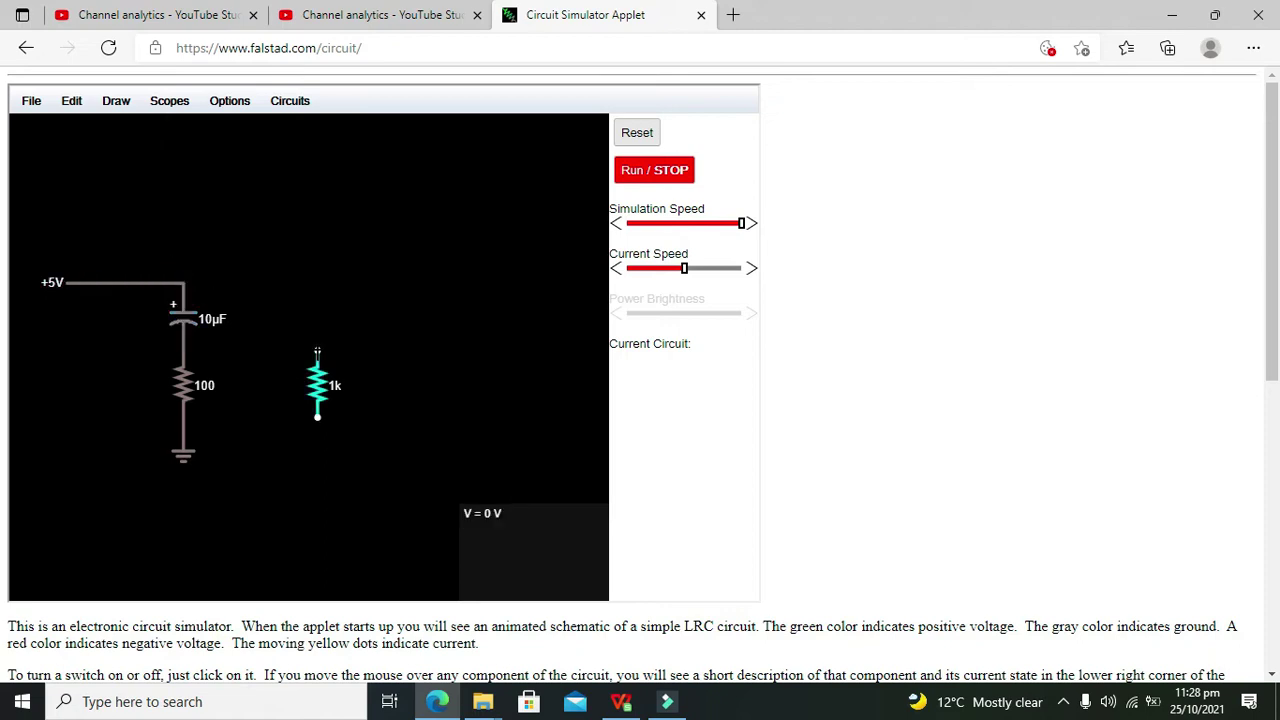
pyautogui.moveTo(317, 351)
pyautogui.mouseDown()
pyautogui.moveTo(317, 266)
pyautogui.moveTo(317, 285)
pyautogui.mouseUp()
pyautogui.moveTo(183, 283); pyautogui.dragTo(317, 283)
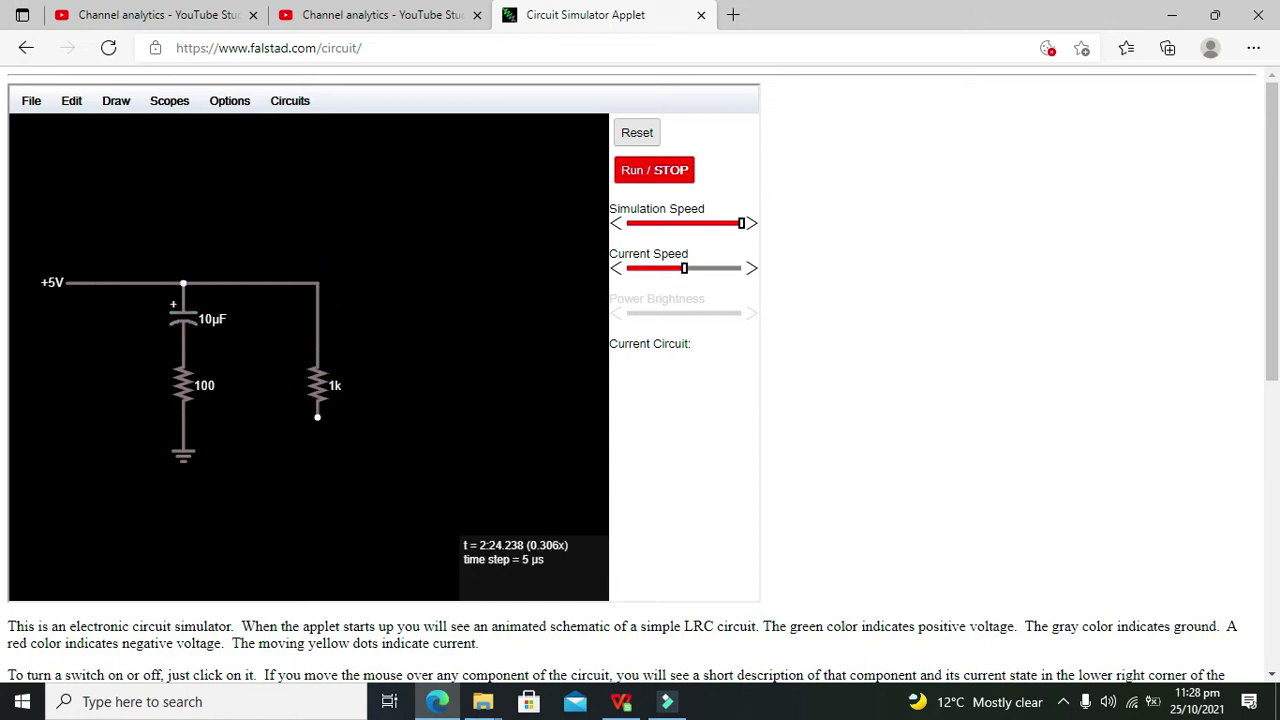
pyautogui.moveTo(183, 452)
pyautogui.mouseDown()
pyautogui.moveTo(183, 467)
pyautogui.moveTo(298, 455)
pyautogui.mouseUp()
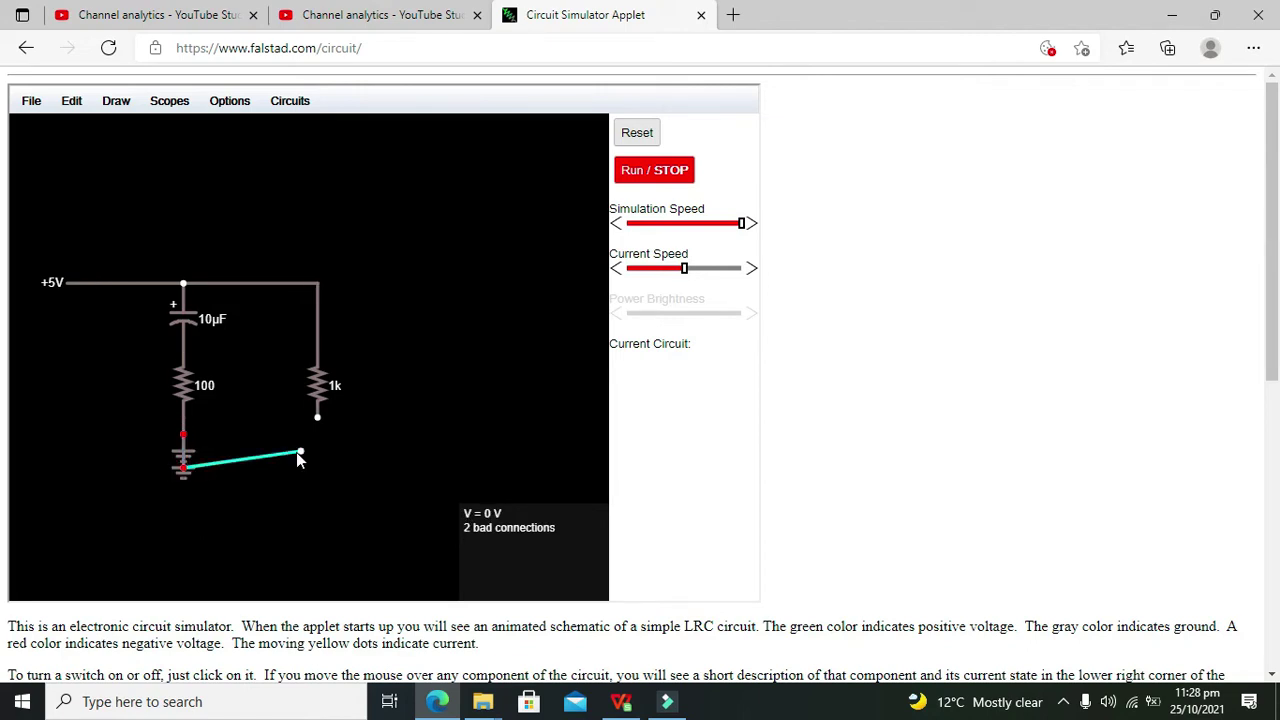
pyautogui.moveTo(185, 465); pyautogui.dragTo(320, 462)
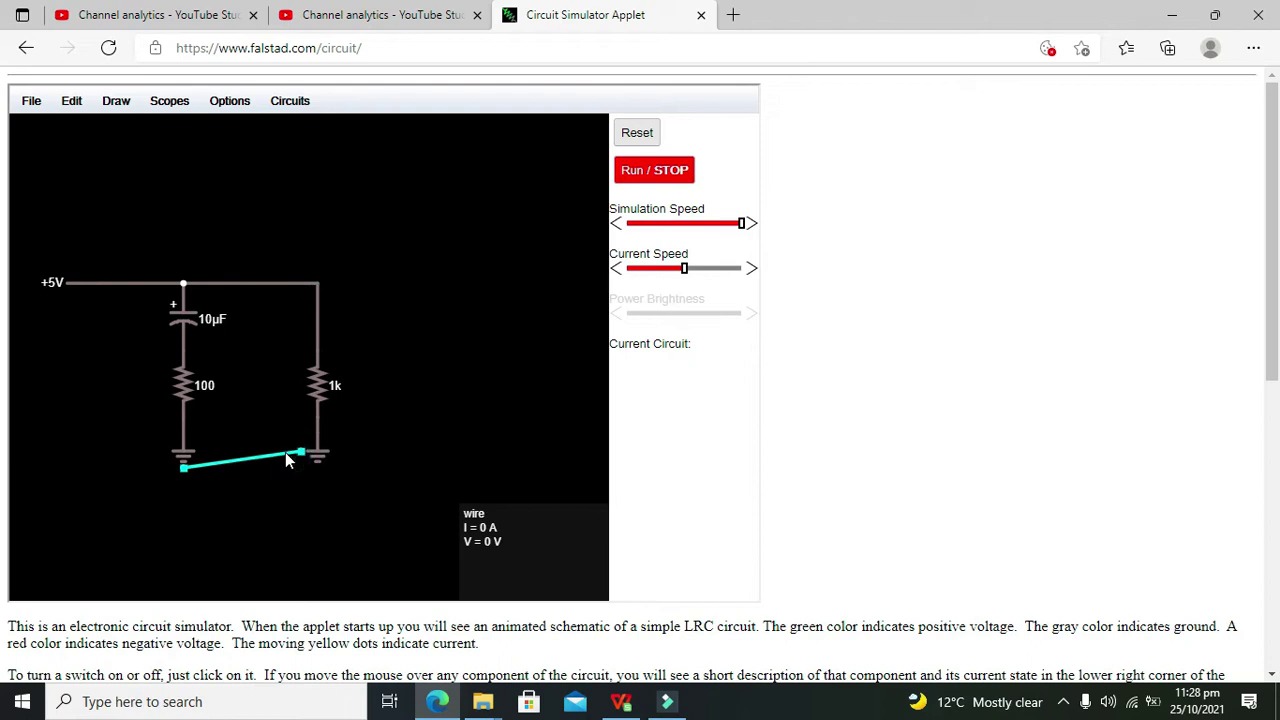
pyautogui.press('Delete')
# - Change the right resistor's resistance from 1k to 200 Ω
pyautogui.doubleClick(320, 390)
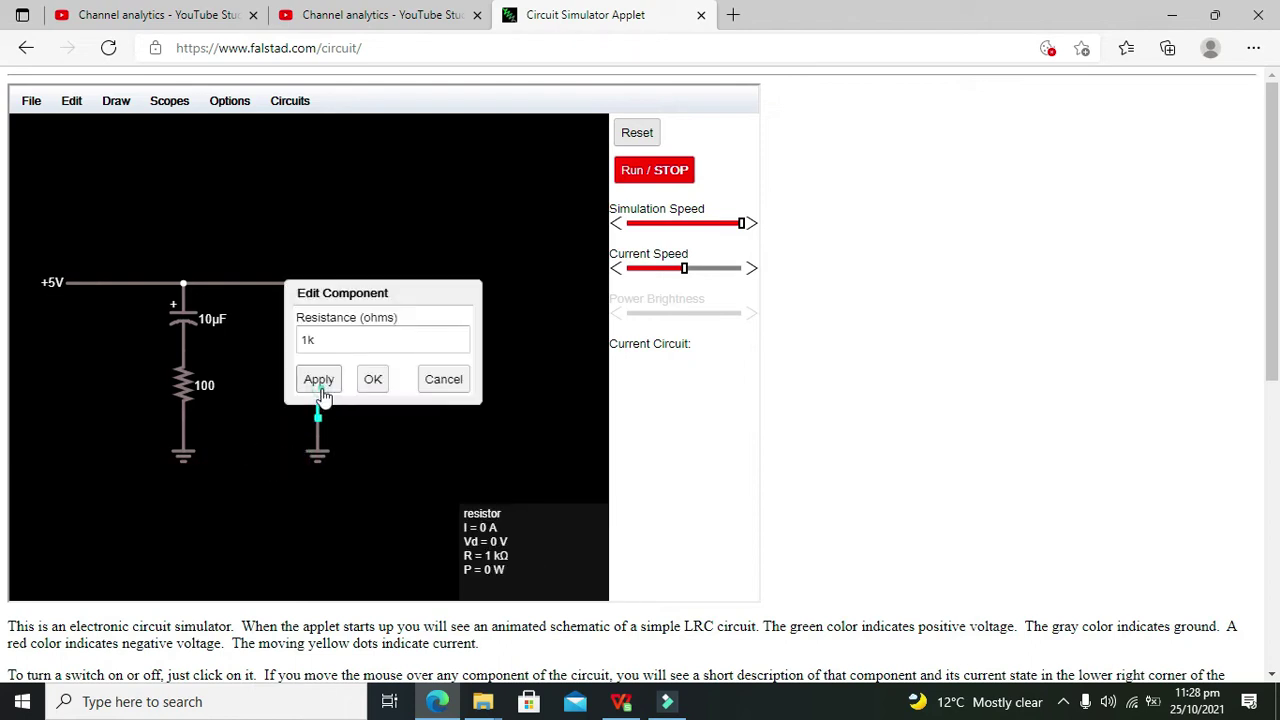
pyautogui.doubleClick(320, 340)
pyautogui.write('5')
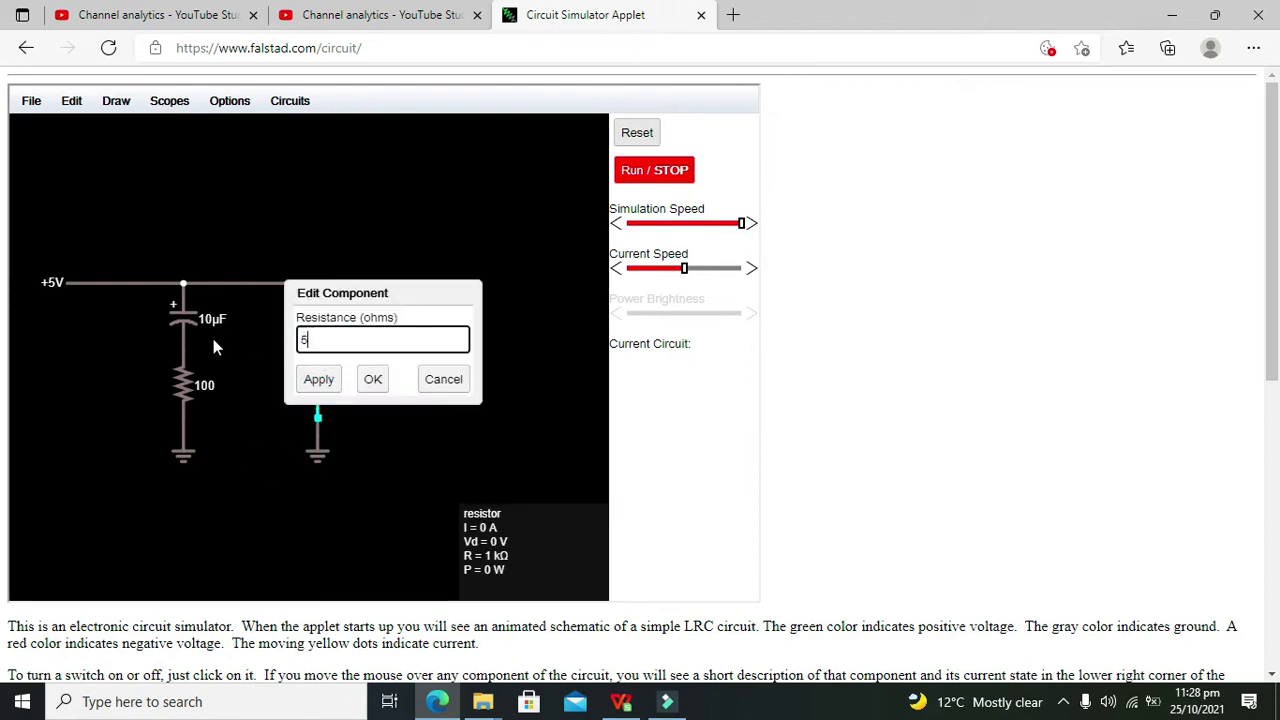
pyautogui.press('BackSpace')
pyautogui.write('200')
pyautogui.press('Return')
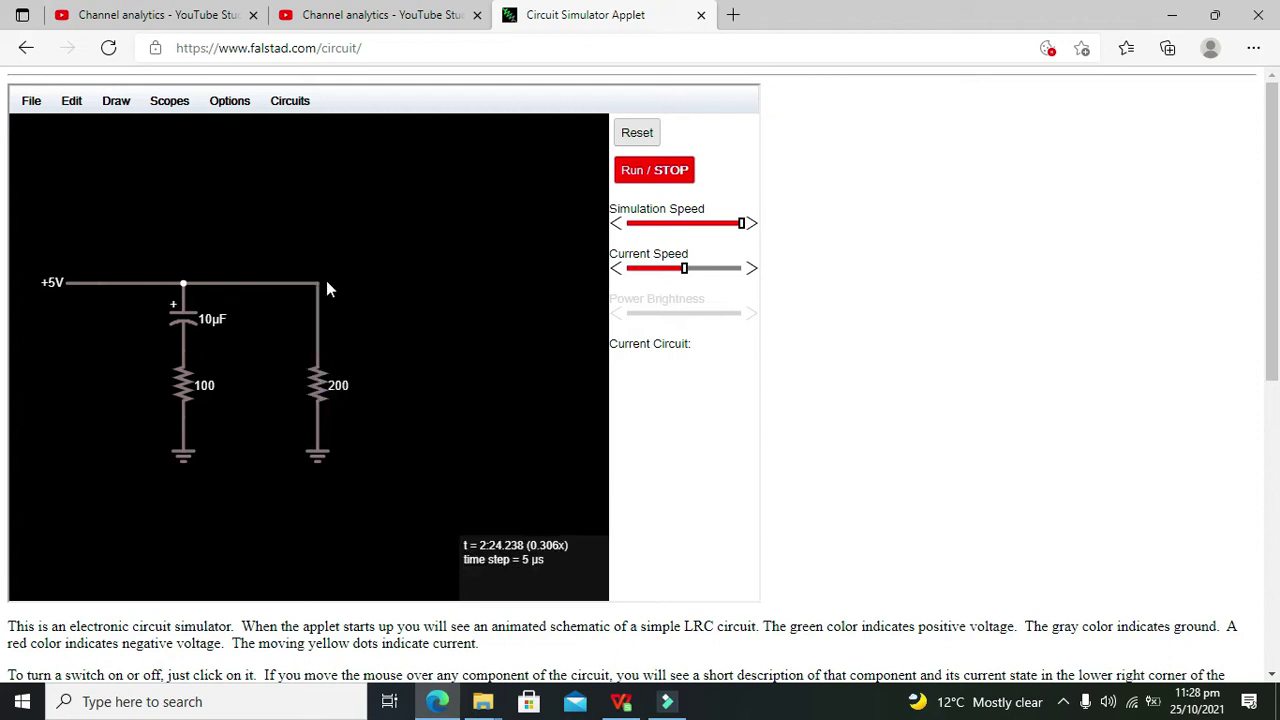
# - Place a voltmeter probe right of the 200 Ω resistor and connect it to the top rail junction
pyautogui.click(121, 108)
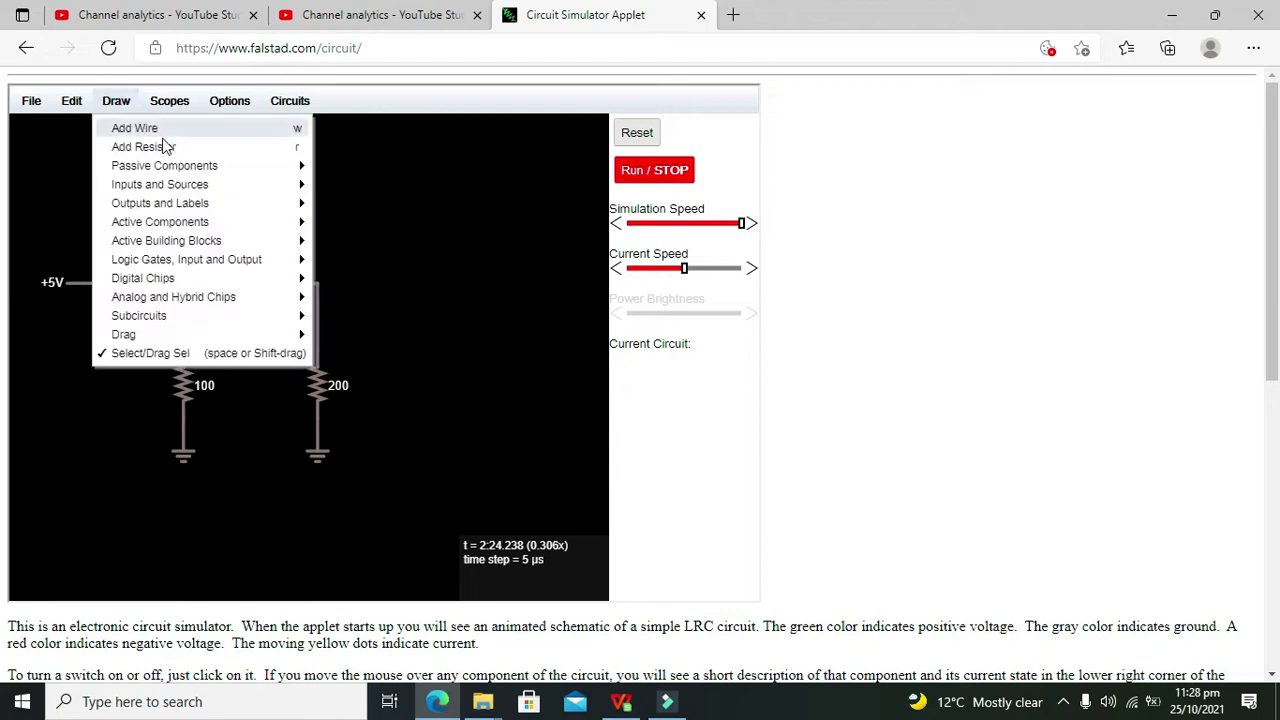
pyautogui.moveTo(240, 209)
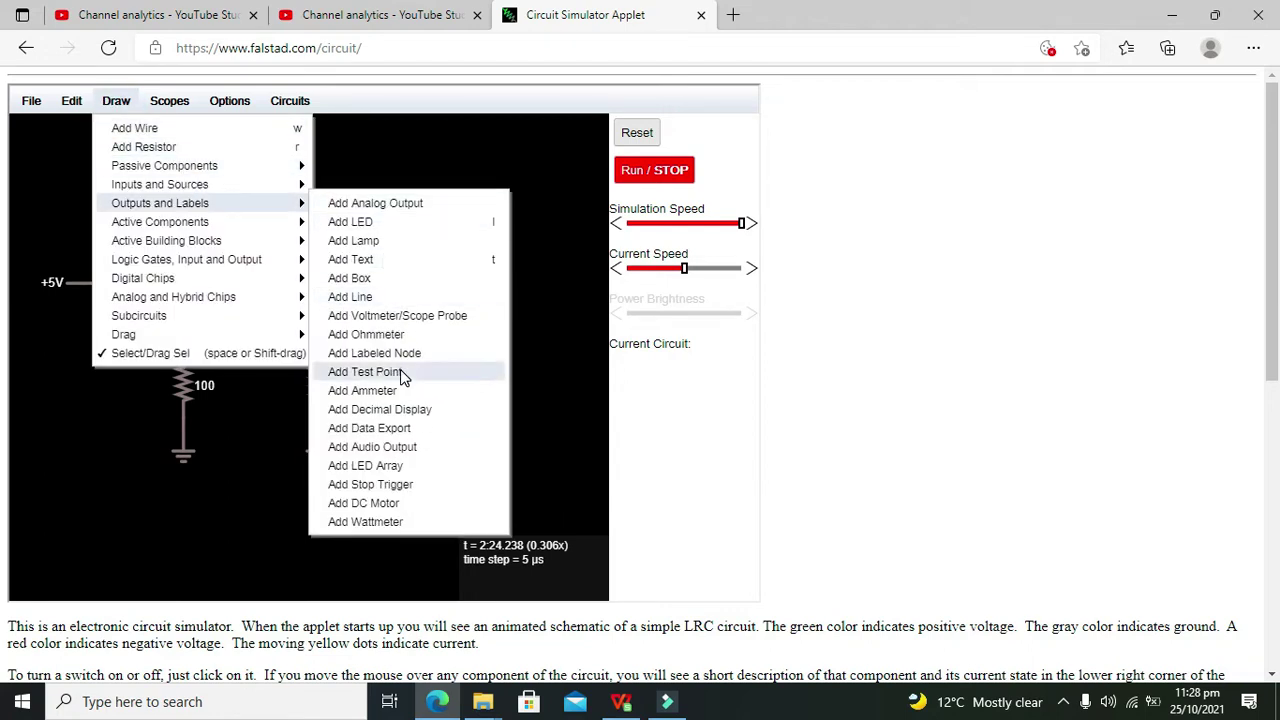
pyautogui.click(390, 316)
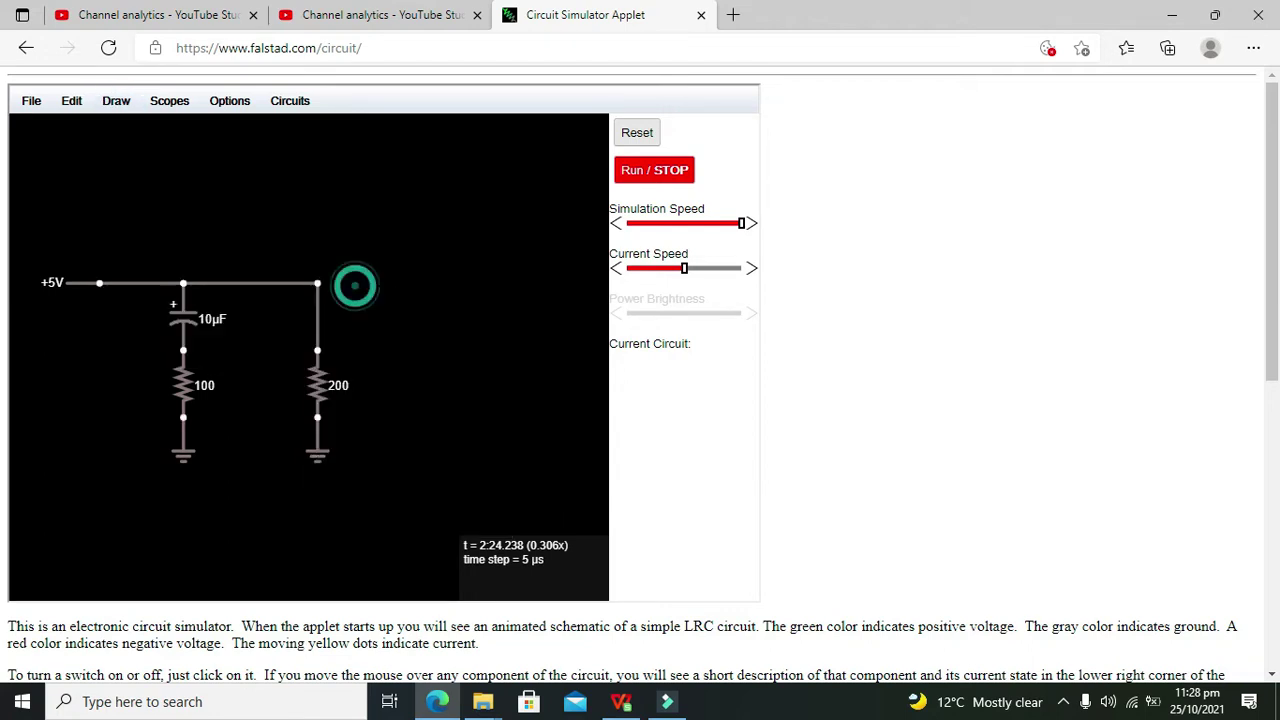
pyautogui.moveTo(350, 284); pyautogui.dragTo(435, 284)
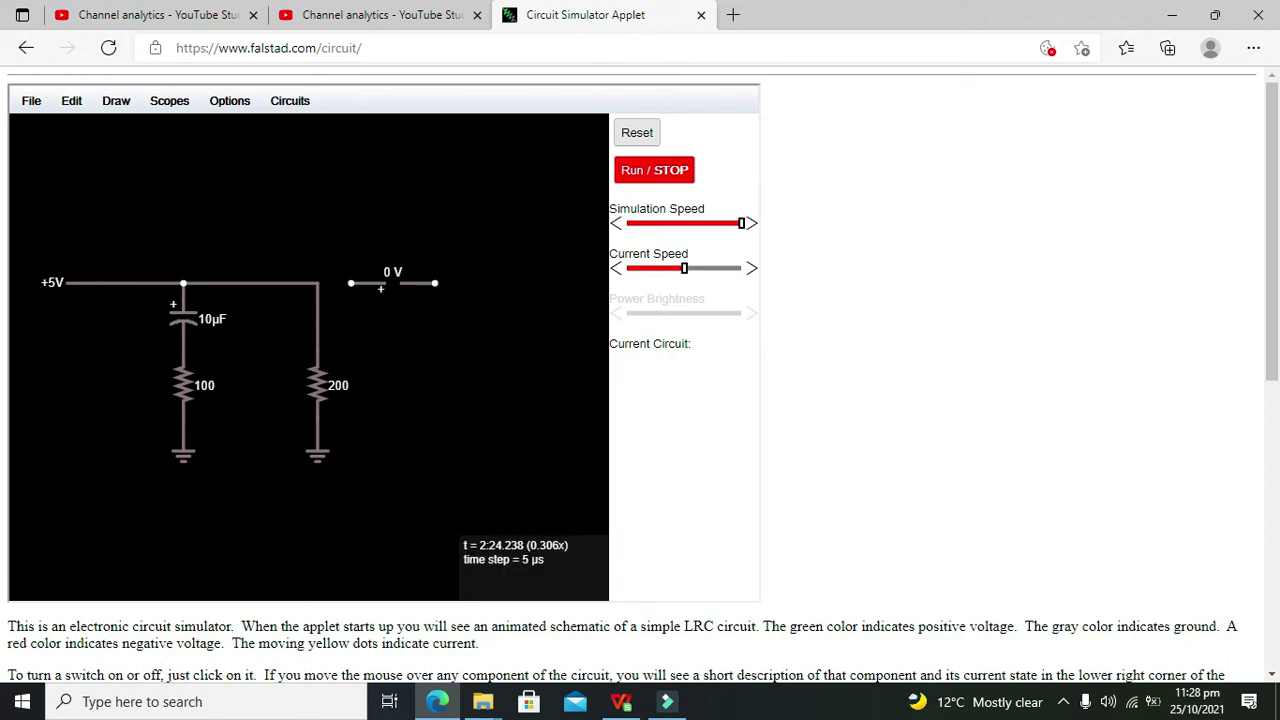
pyautogui.click(118, 101)
pyautogui.click(118, 101)
pyautogui.moveTo(350, 284); pyautogui.dragTo(318, 284)
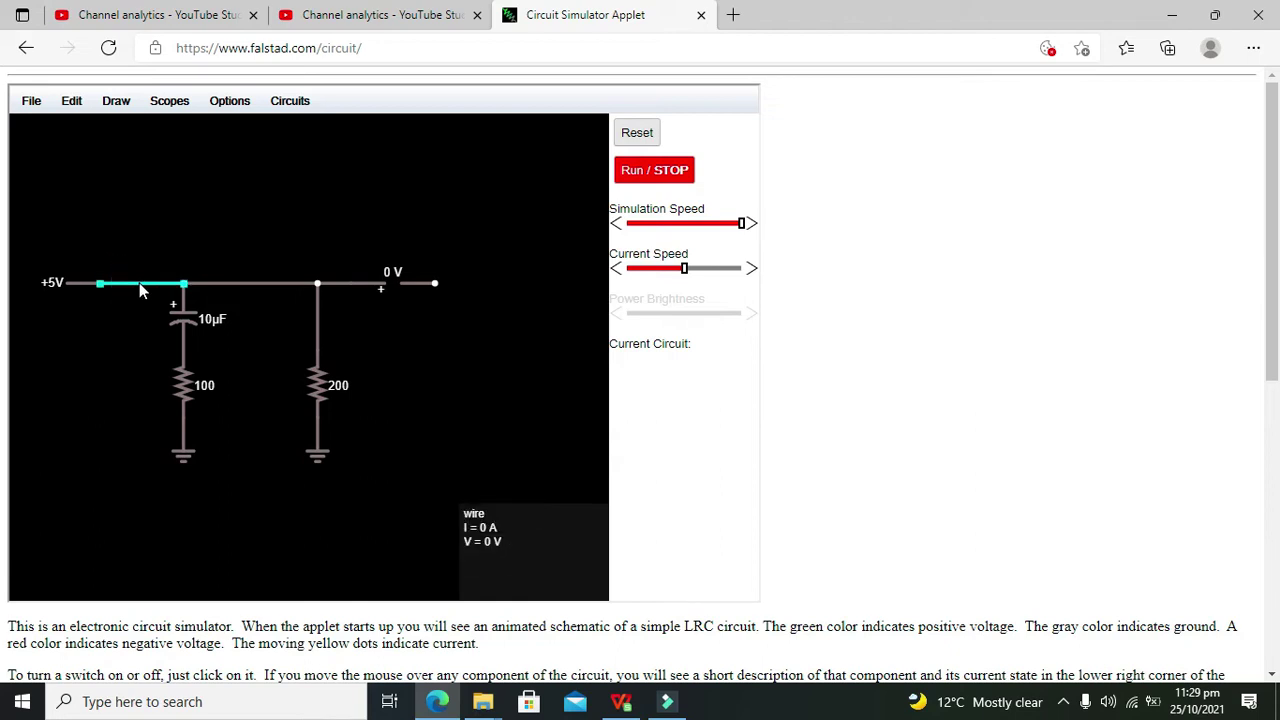
# - Replace the wire after +5V with a switch wired between the source and capacitor node
pyautogui.press('Delete')
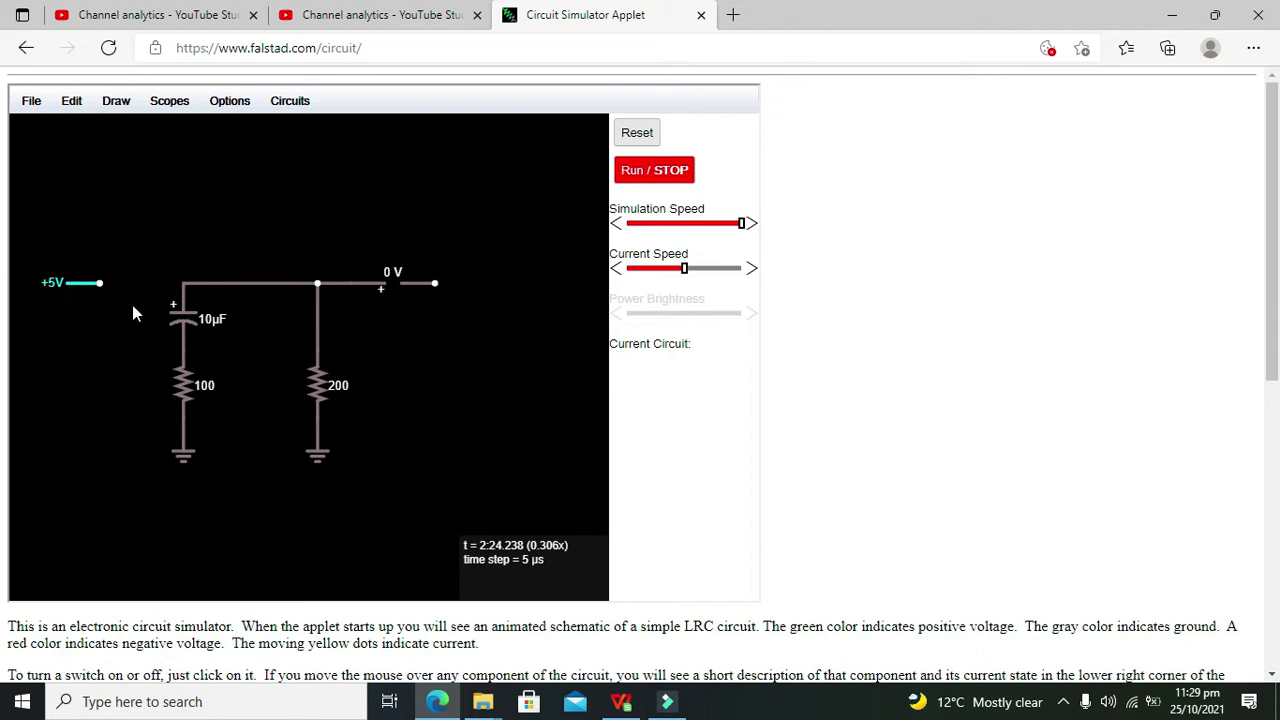
pyautogui.moveTo(74, 284); pyautogui.dragTo(40, 282)
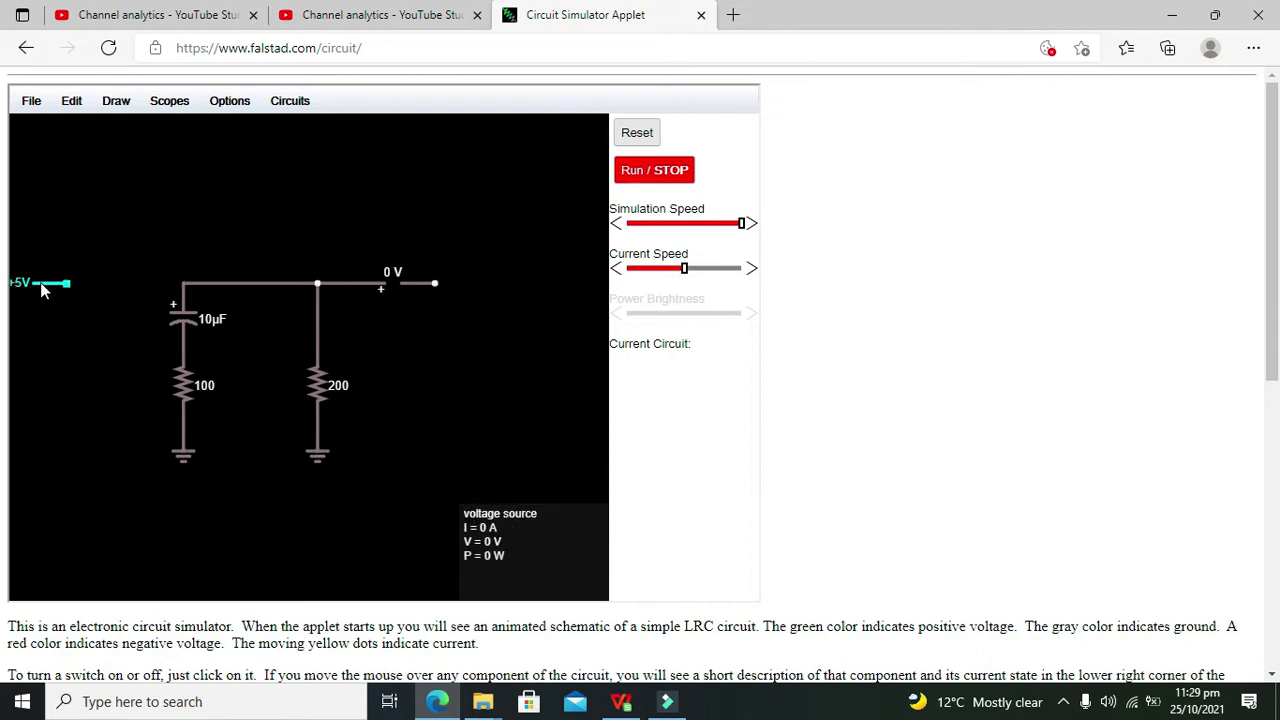
pyautogui.click(112, 101)
pyautogui.moveTo(157, 168)
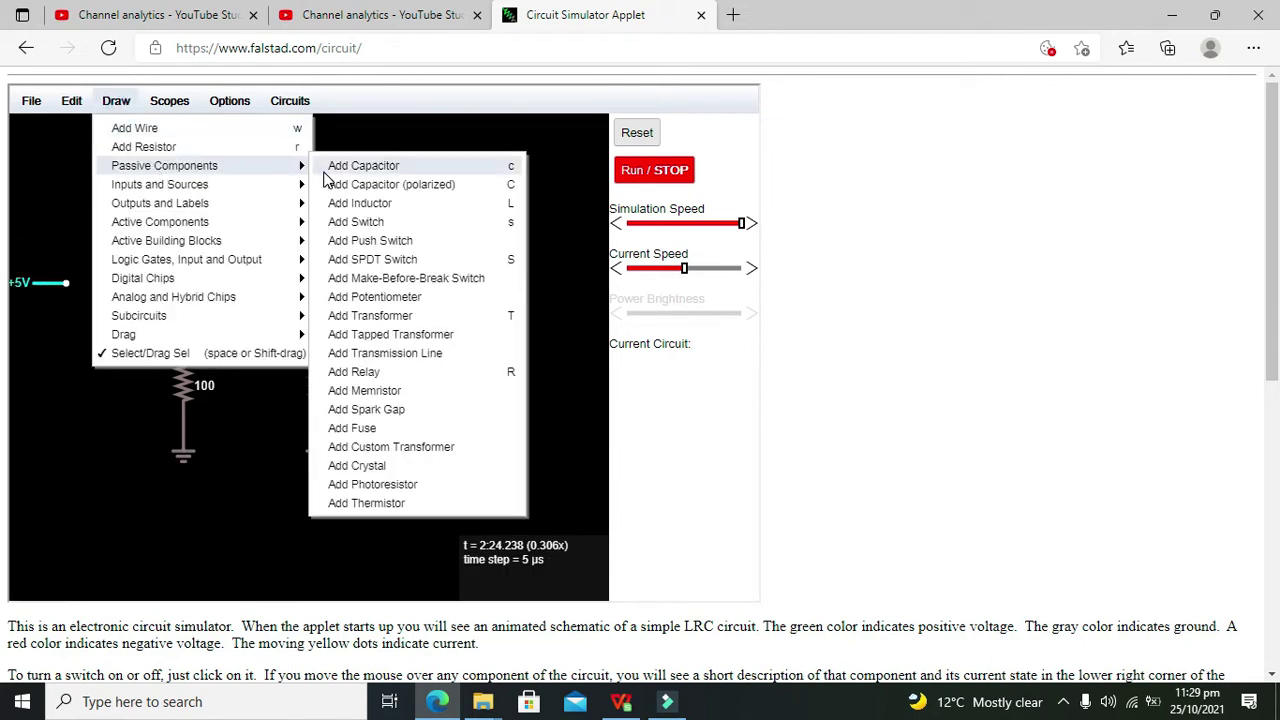
pyautogui.click(375, 222)
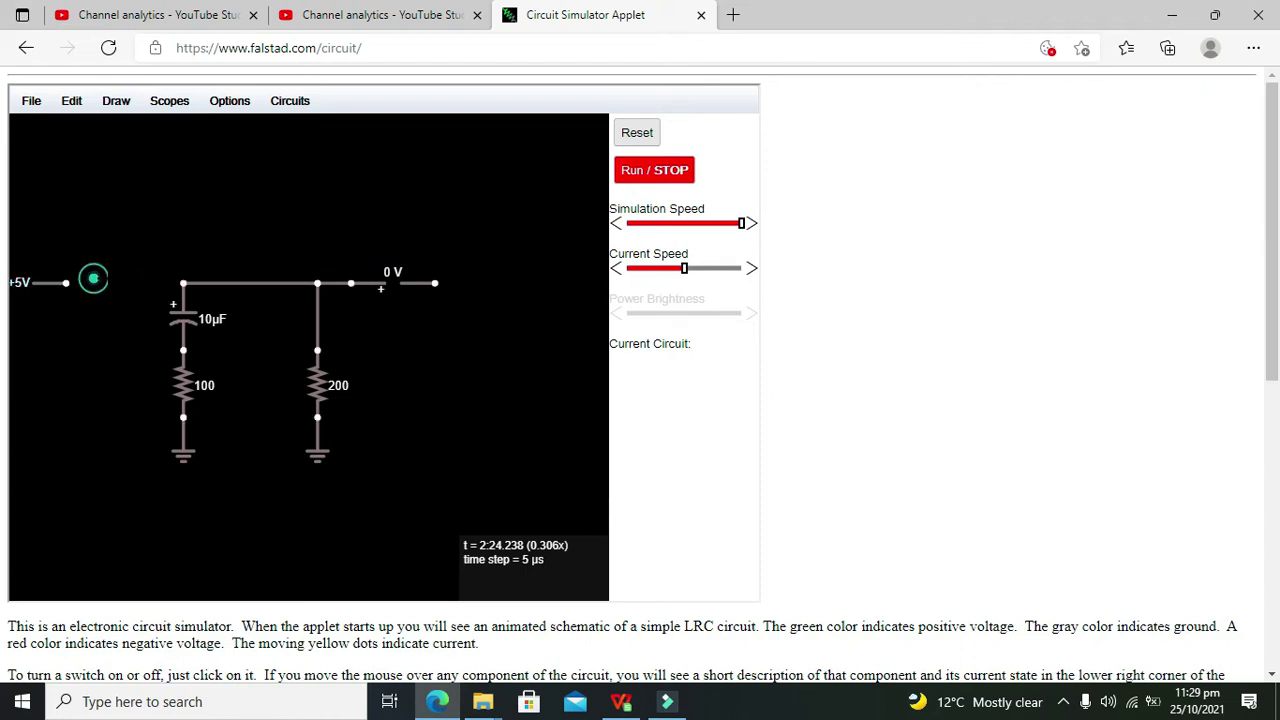
pyautogui.moveTo(99, 283); pyautogui.dragTo(150, 283)
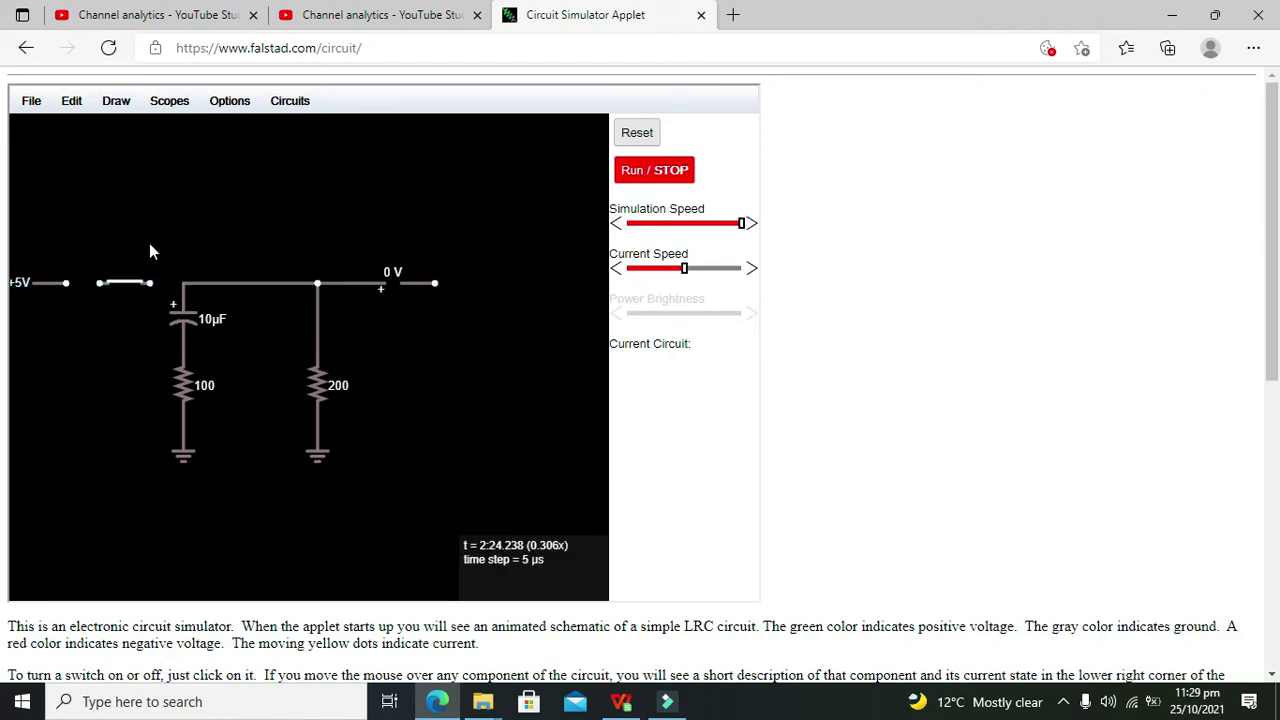
pyautogui.click(112, 101)
pyautogui.click(124, 121)
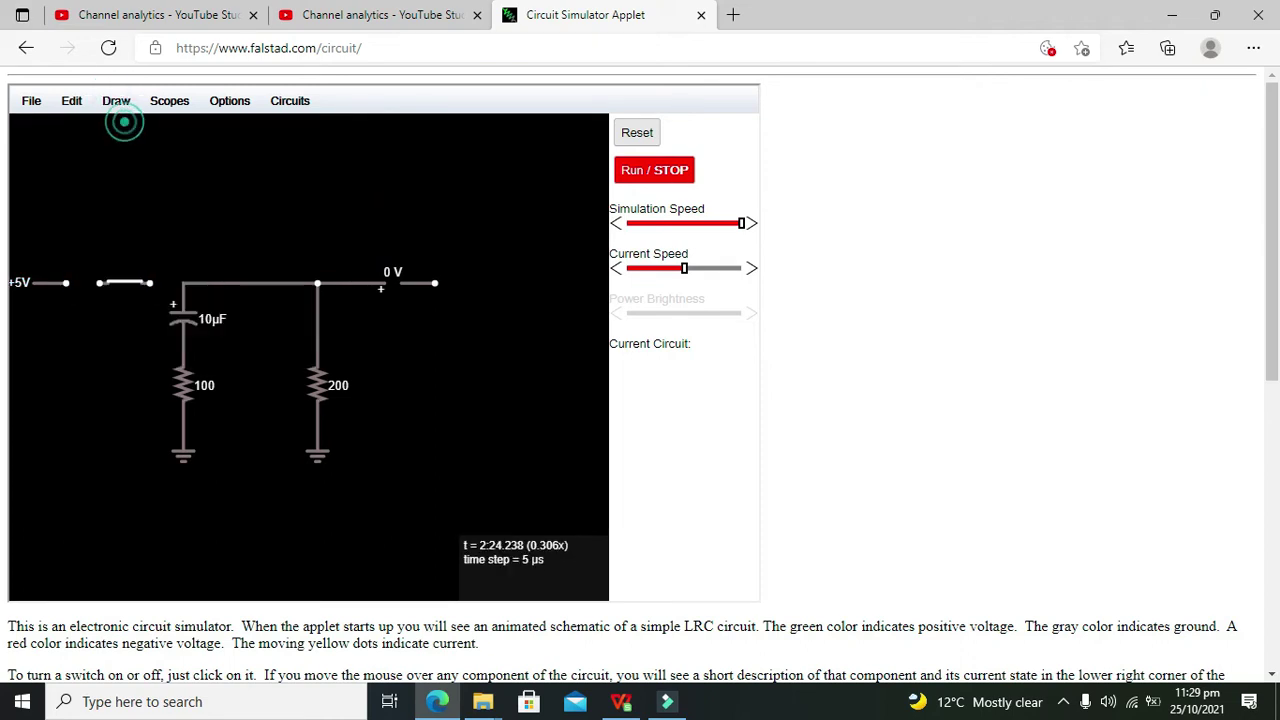
pyautogui.moveTo(150, 283); pyautogui.dragTo(183, 283)
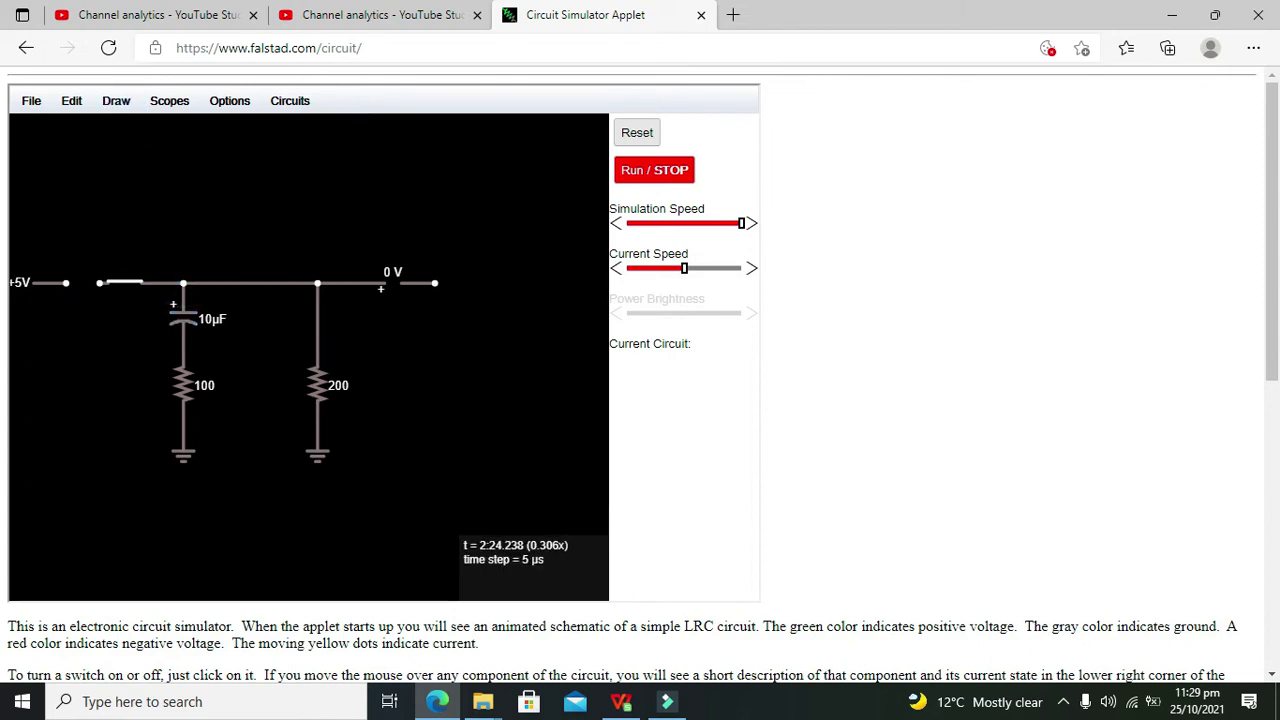
pyautogui.moveTo(99, 283); pyautogui.dragTo(65, 283)
# - Reposition the +5V source and toggle the switch open and closed
pyautogui.click(123, 283)
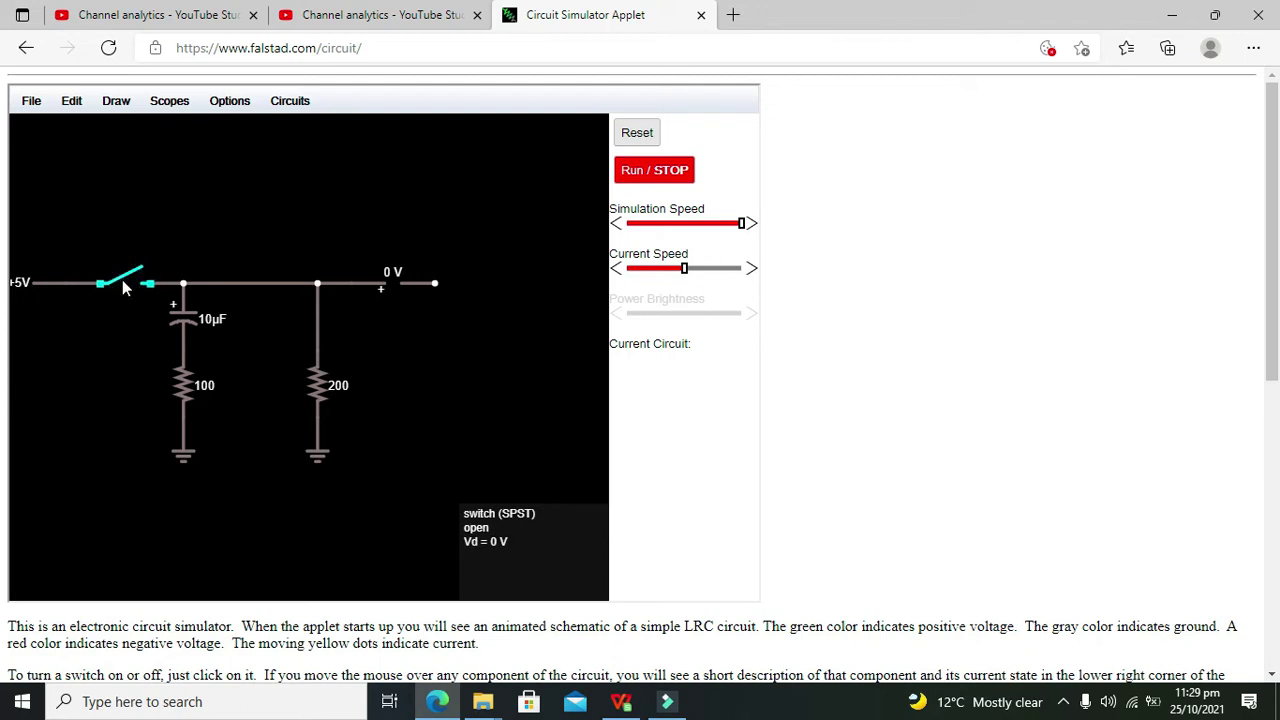
pyautogui.click(22, 290)
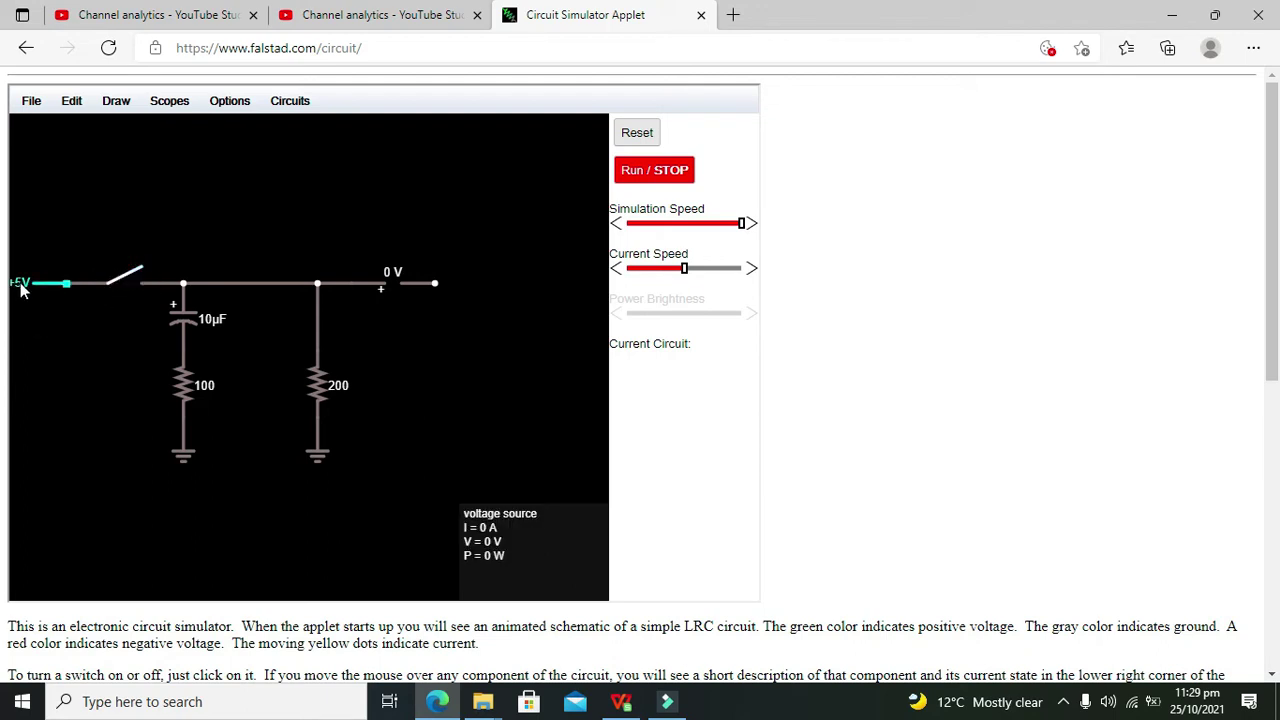
pyautogui.moveTo(22, 290); pyautogui.dragTo(40, 285)
pyautogui.click(57, 297)
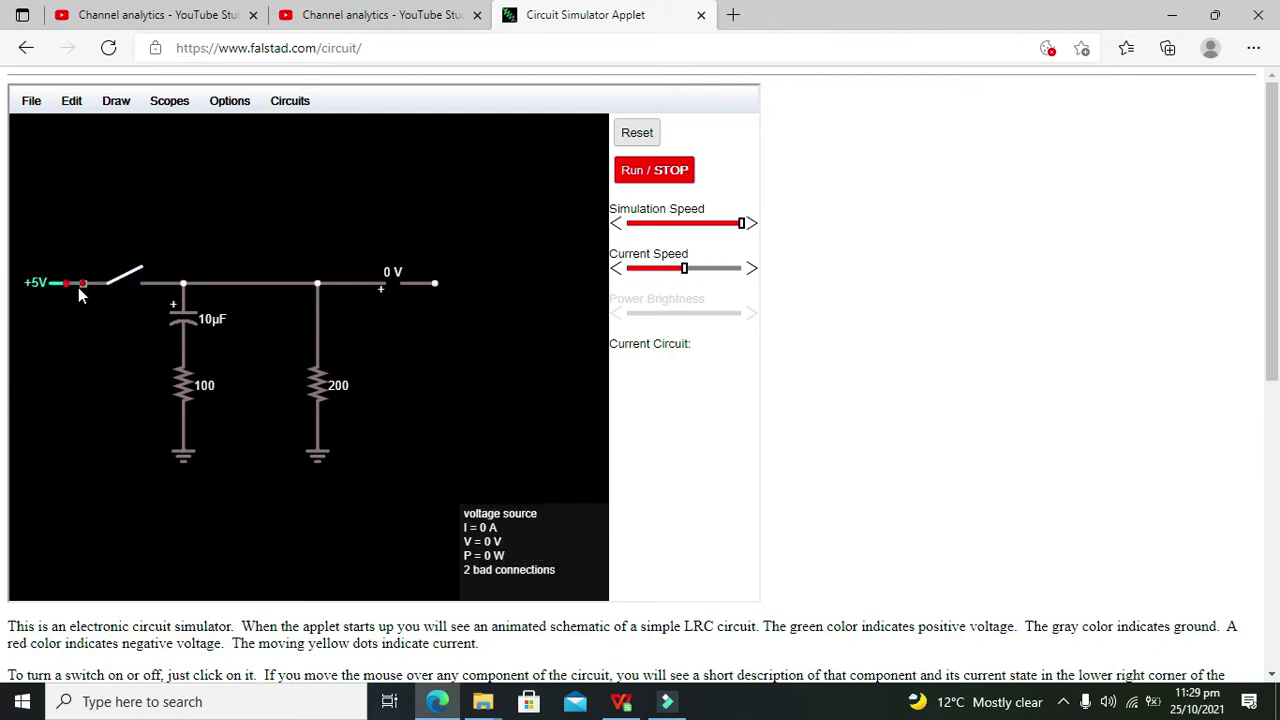
pyautogui.click(57, 288)
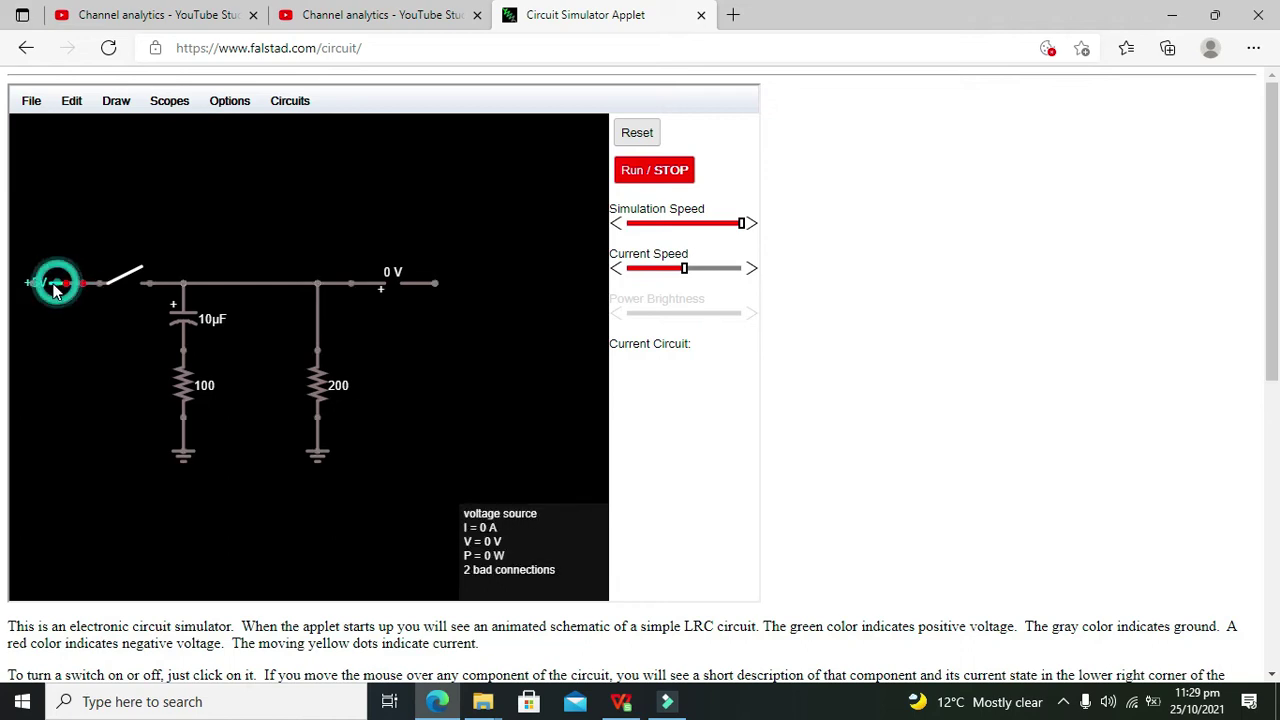
pyautogui.click(123, 284)
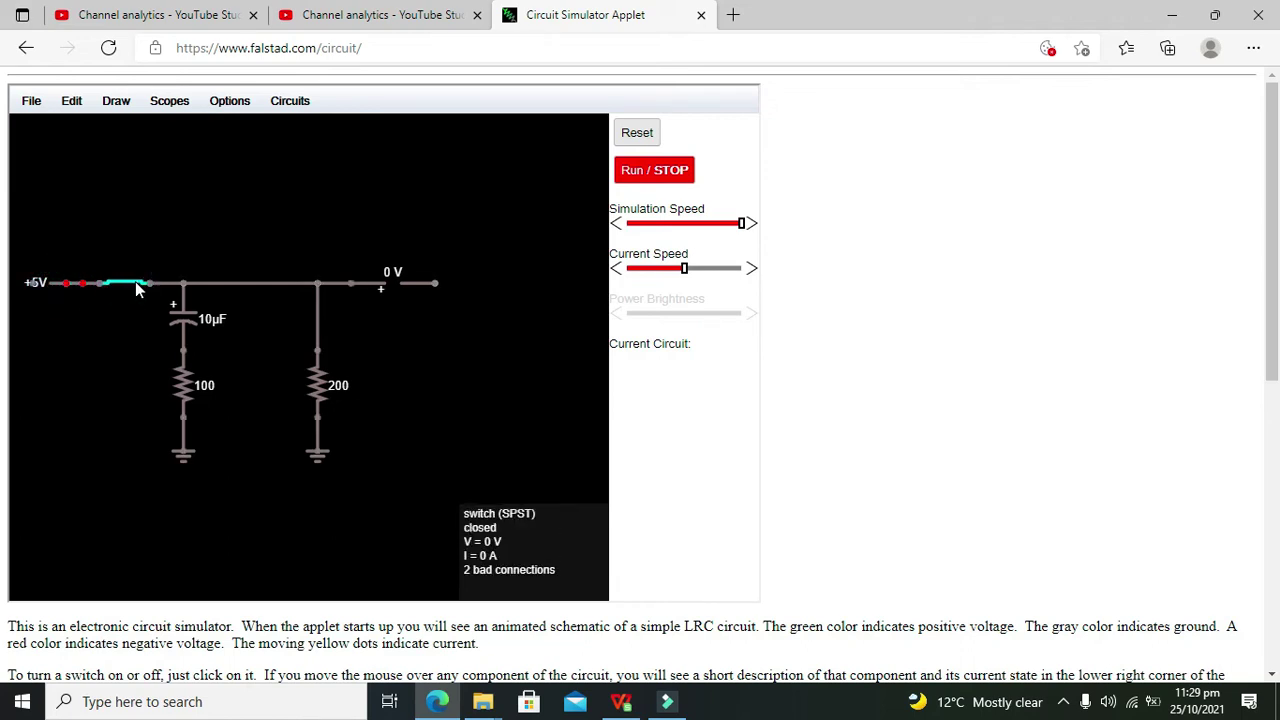
pyautogui.click(128, 284)
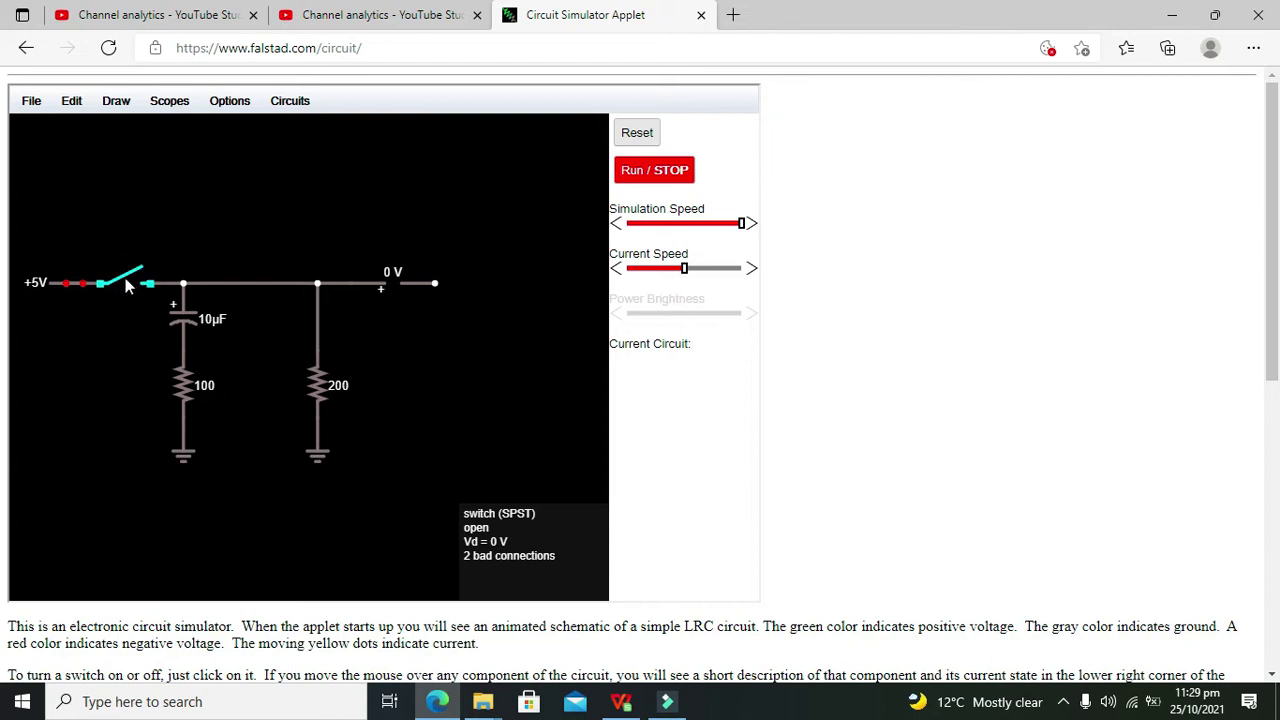
pyautogui.click(118, 279)
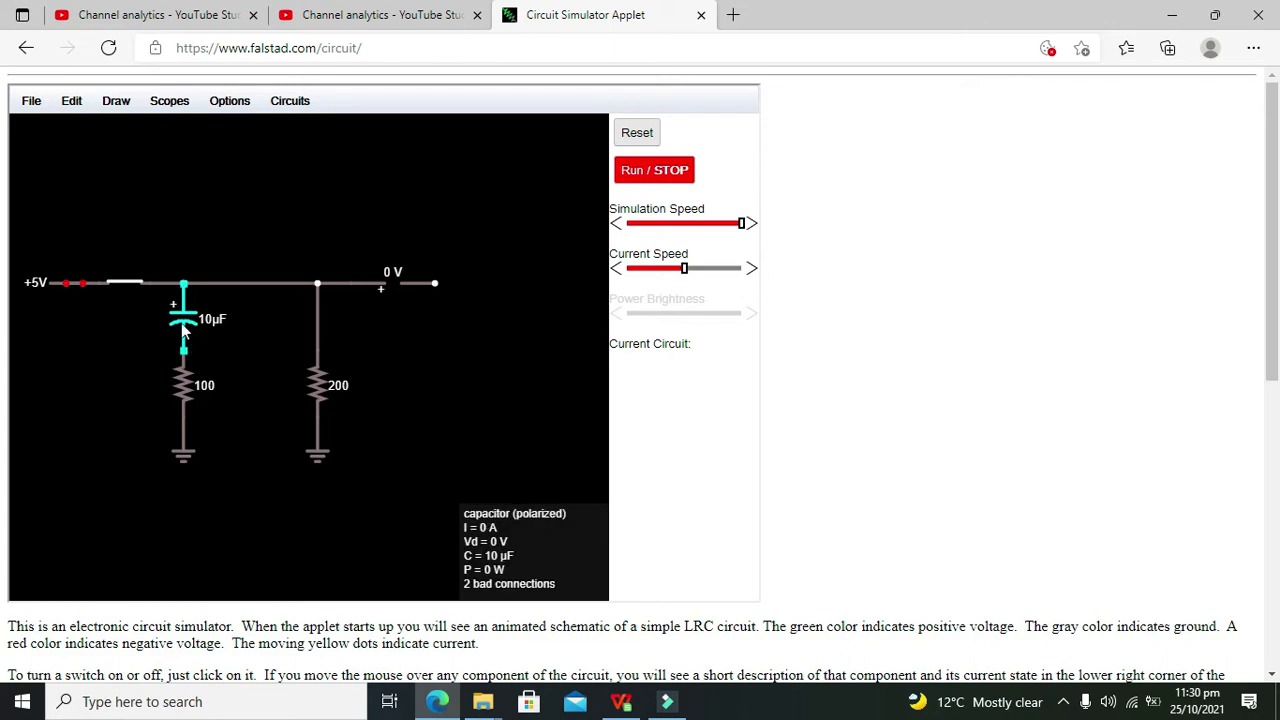
# - Open the top-rail switch to disconnect +5V from the capacitor junction
pyautogui.click(130, 285)
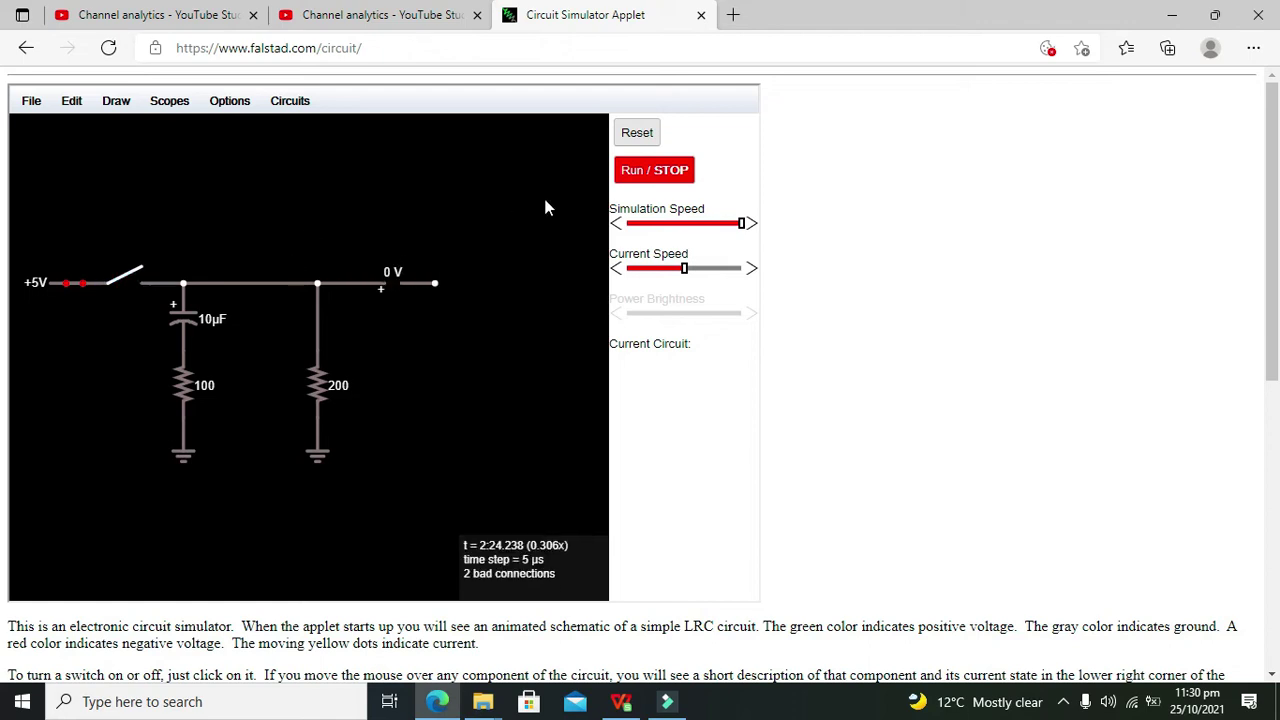
# - Start the simulation, close the switch, fix the +5V source's connection, then reopen the switch
pyautogui.click(650, 175)
pyautogui.click(126, 273)
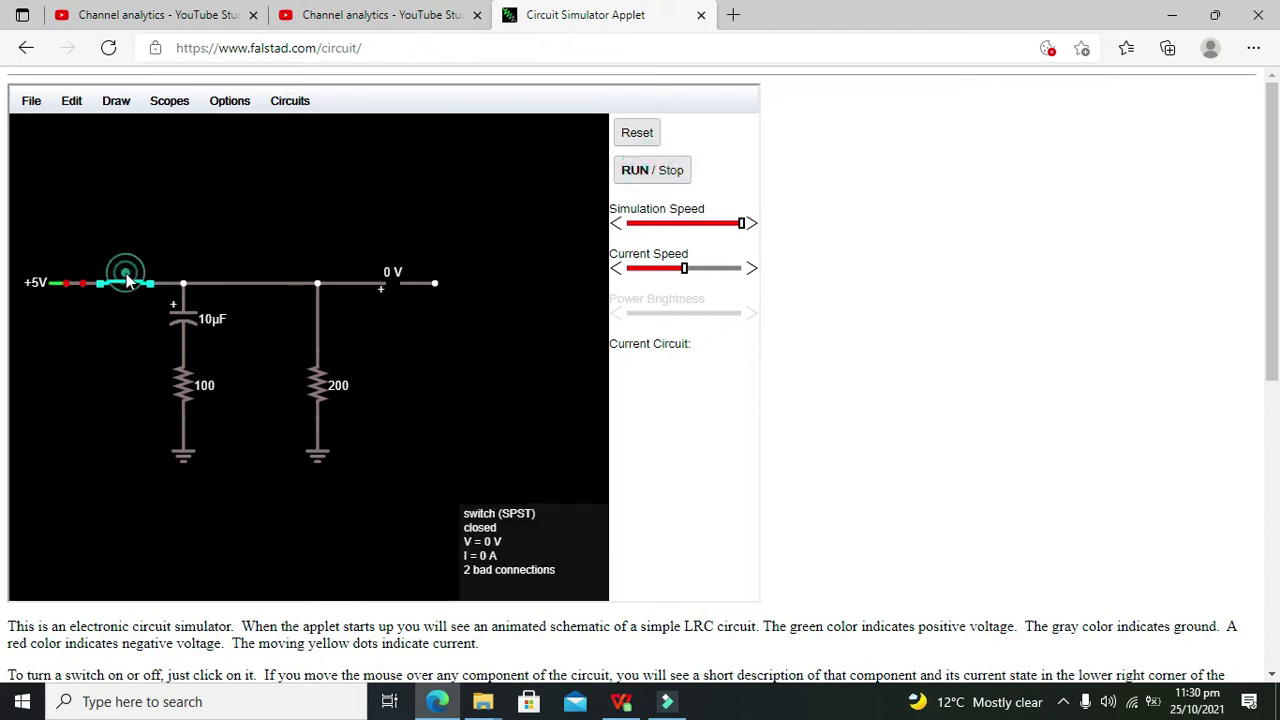
pyautogui.moveTo(49, 284)
pyautogui.mouseDown()
pyautogui.moveTo(45, 232)
pyautogui.moveTo(64, 284)
pyautogui.mouseUp()
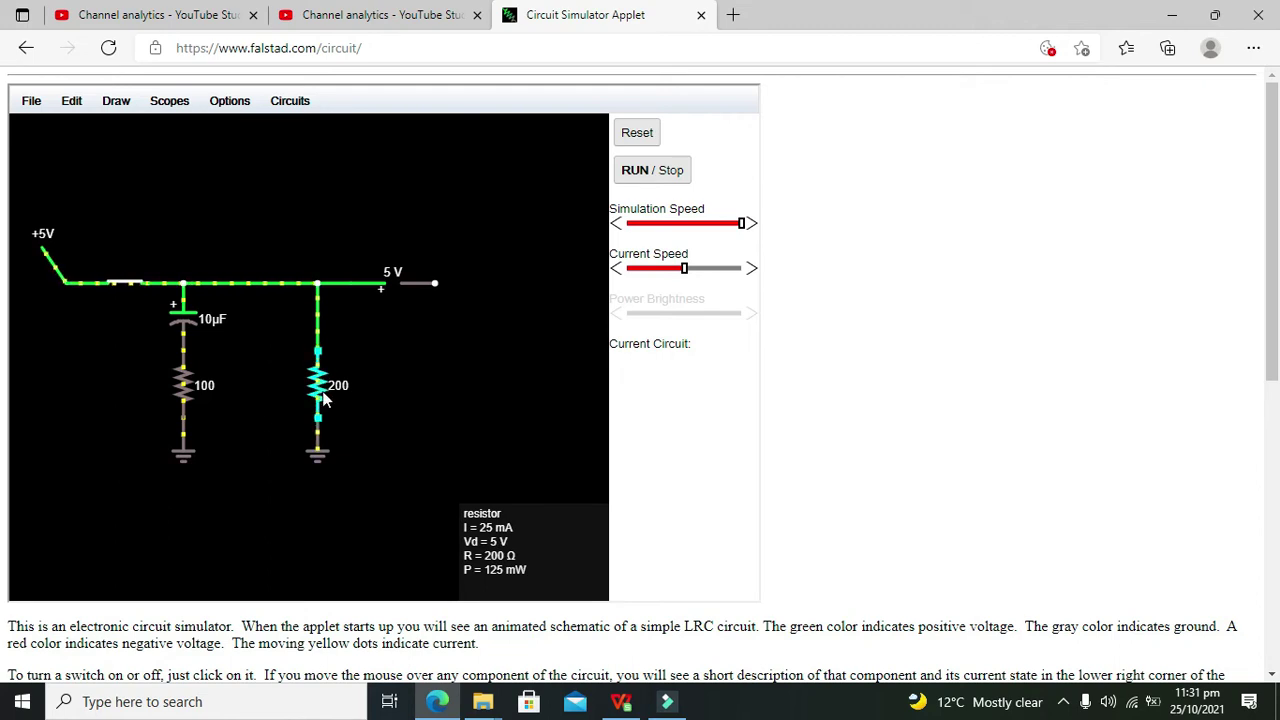
pyautogui.moveTo(319, 385)
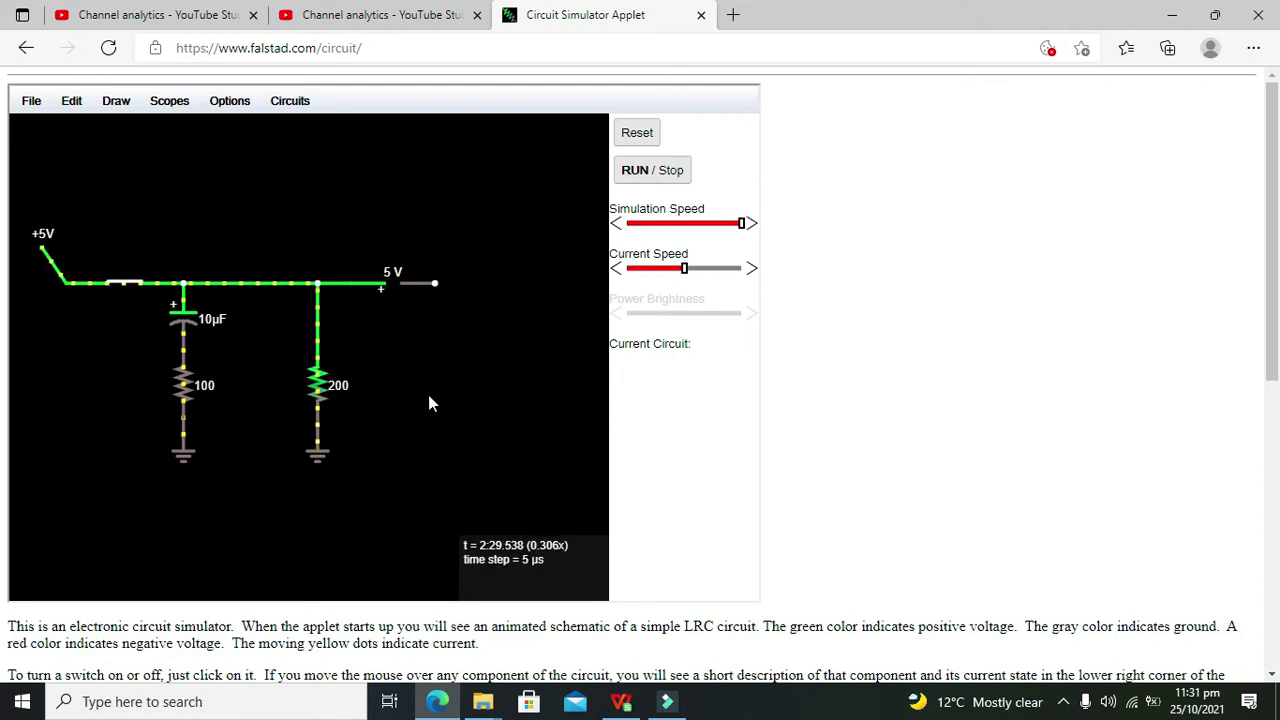
pyautogui.moveTo(124, 288)
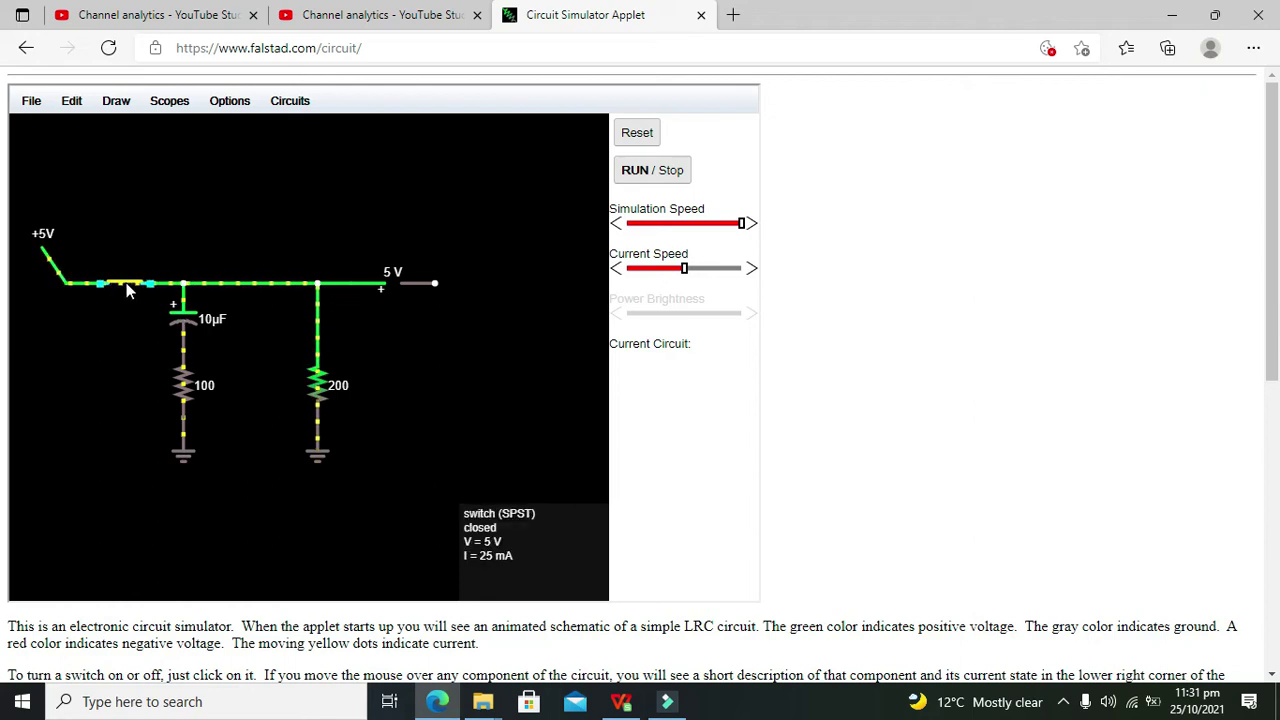
pyautogui.click(126, 288)
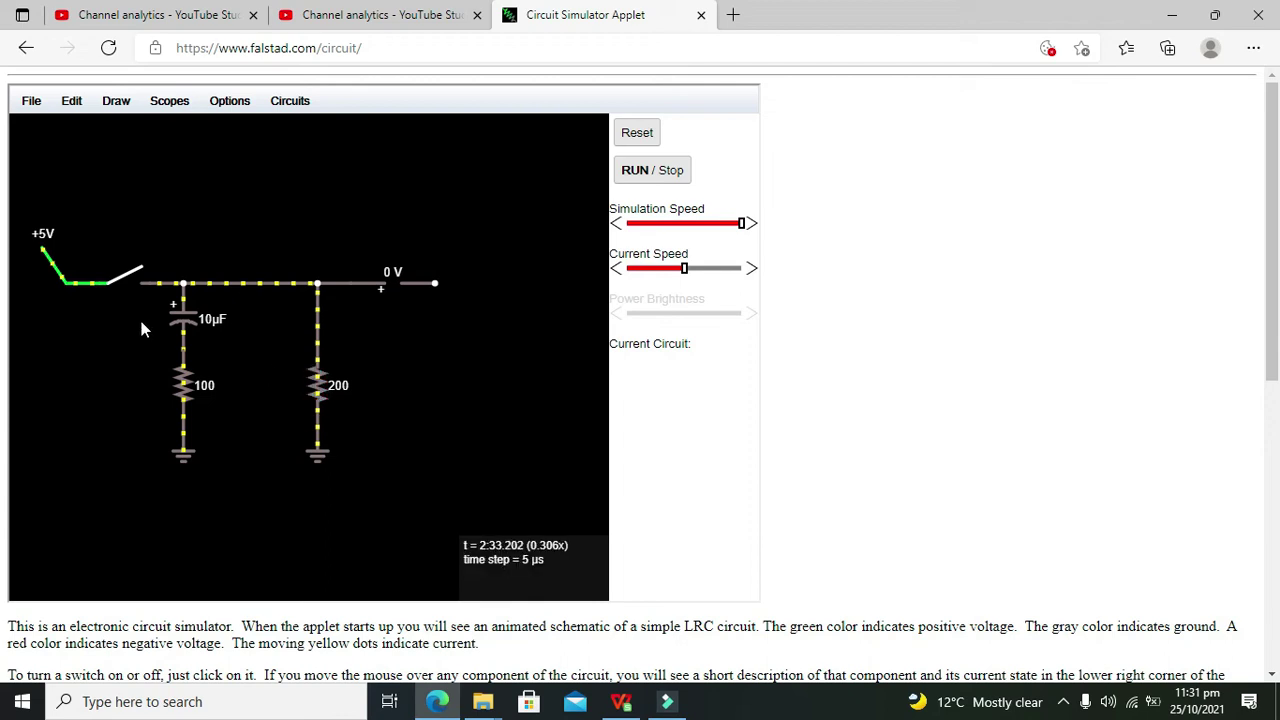
# - Toggle the switch closed and open, then set the capacitor to 100µF
pyautogui.moveTo(142, 288)
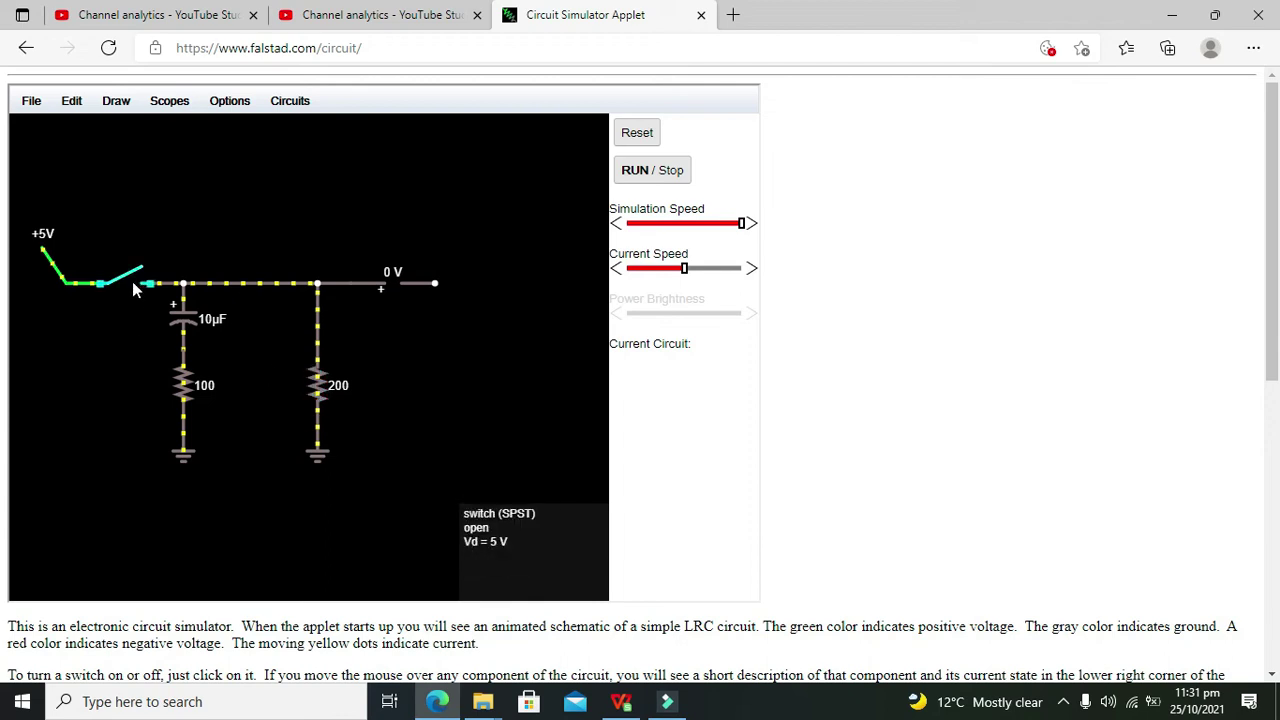
pyautogui.click(132, 281)
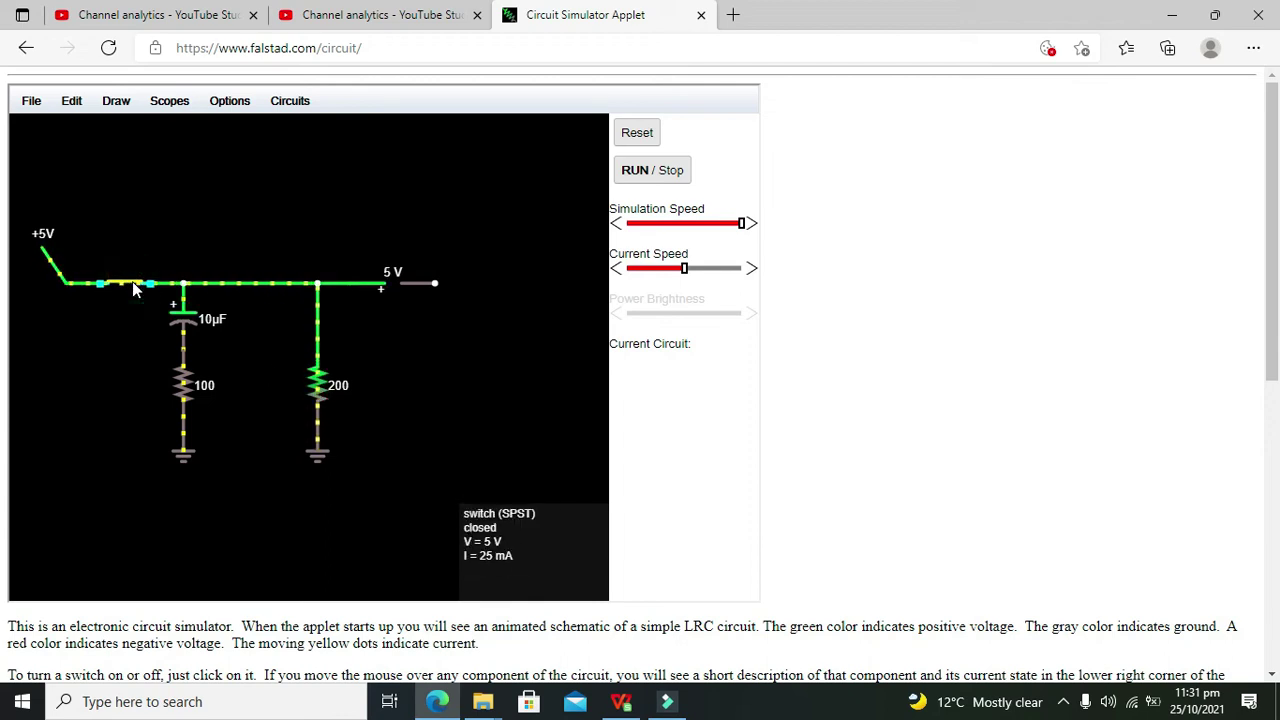
pyautogui.click(132, 281)
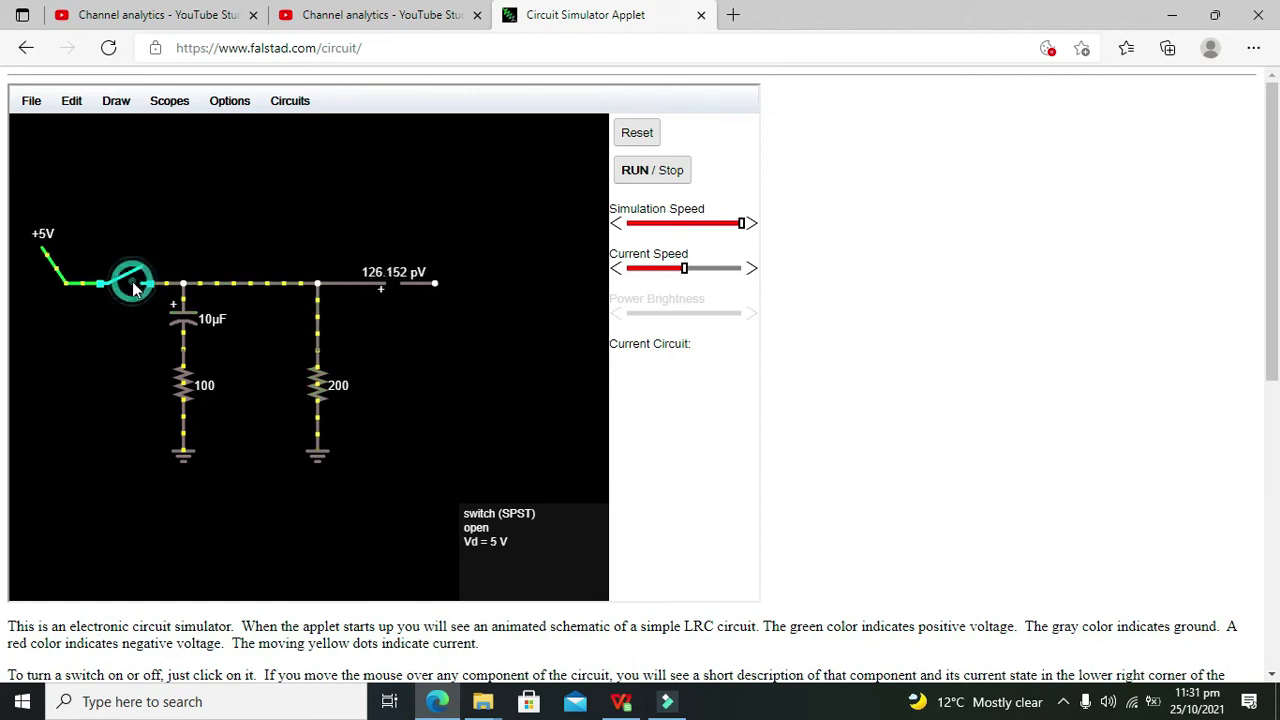
pyautogui.doubleClick(186, 328)
pyautogui.click(318, 296)
pyautogui.write('100u')
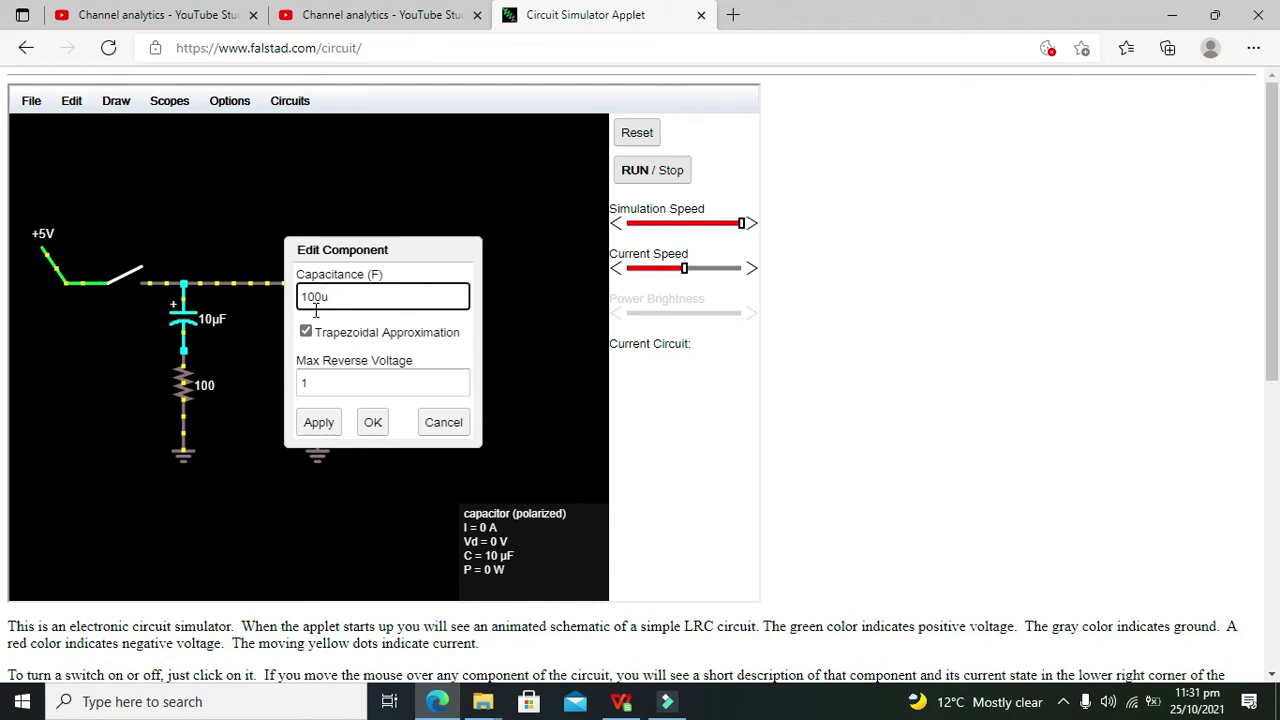
pyautogui.press('Return')
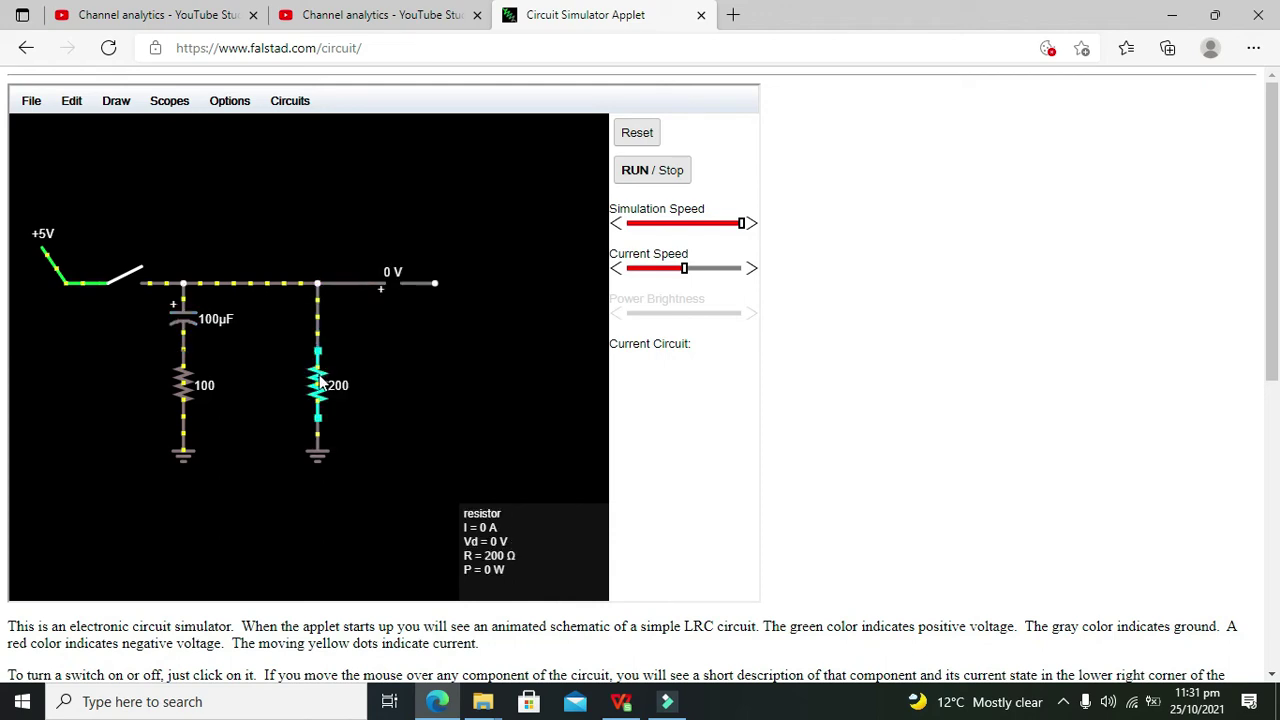
# - Change the 200 Ω resistor to 20k, pause the simulation and close the switch
pyautogui.doubleClick(318, 382)
pyautogui.click(334, 334)
pyautogui.press('BackSpace')
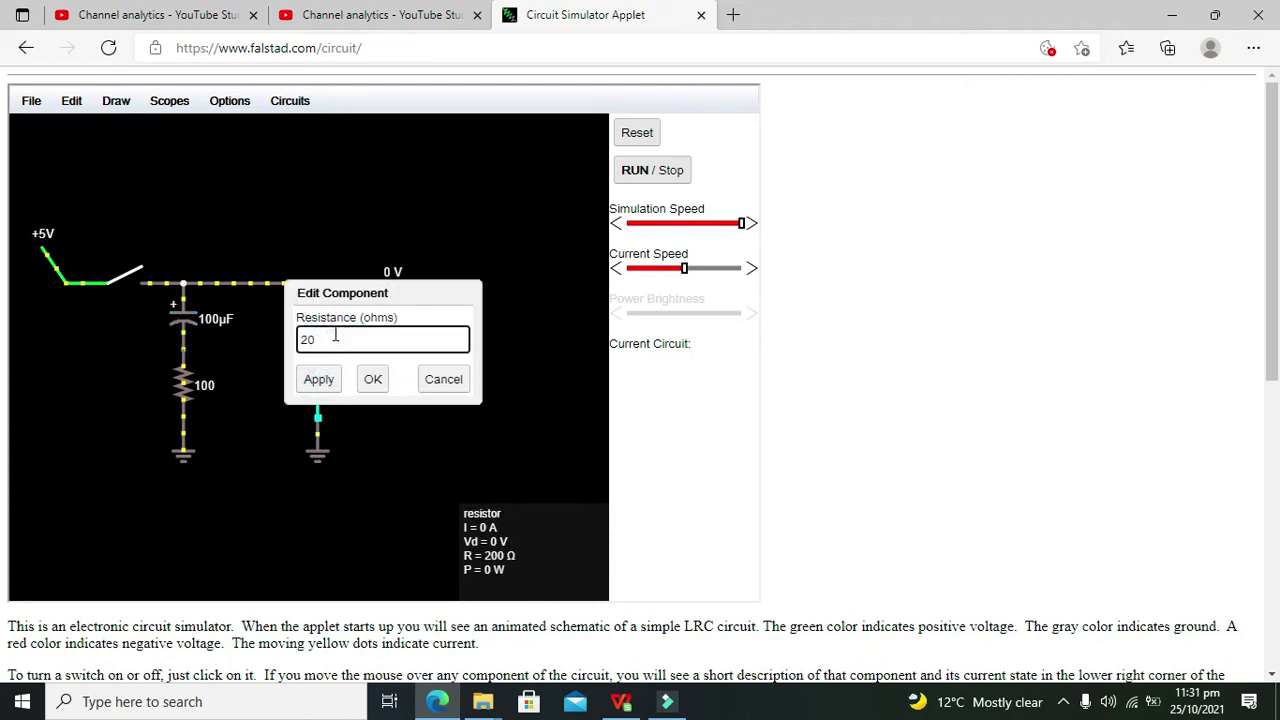
pyautogui.write('k')
pyautogui.press('Return')
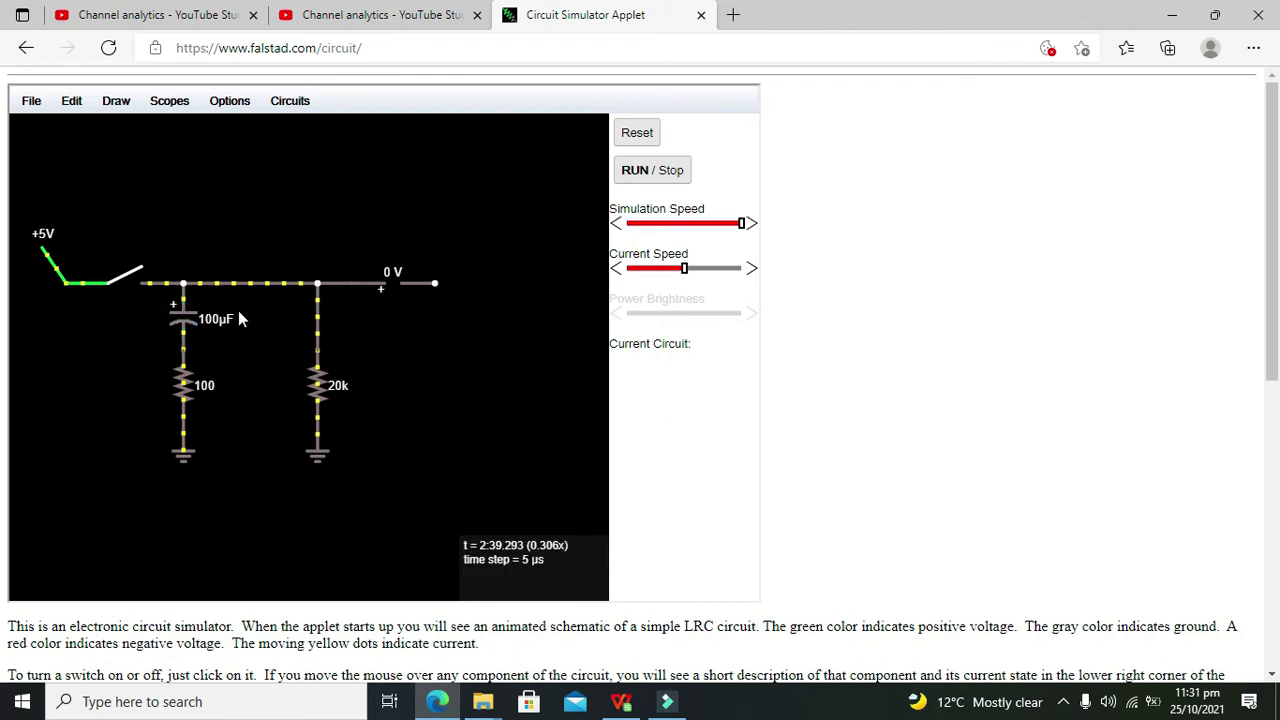
pyautogui.click(645, 175)
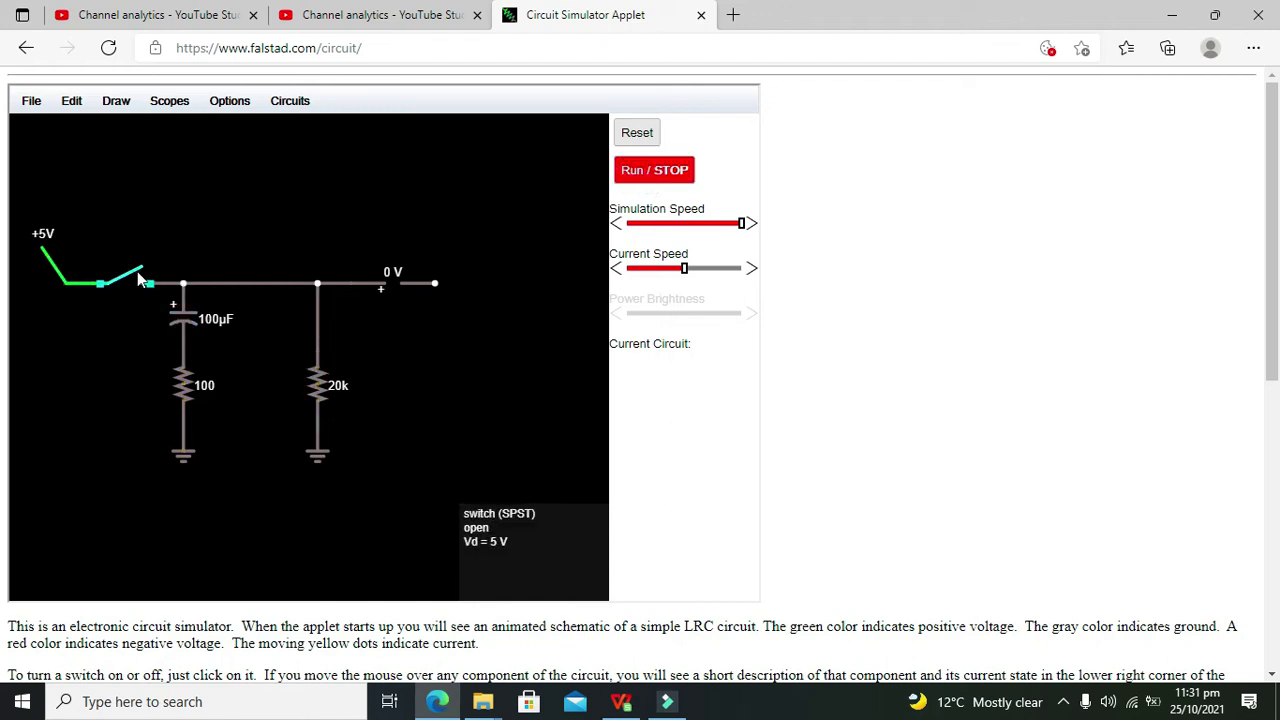
pyautogui.click(139, 278)
# - Resume the simulation to charge to 5 V, then open the switch so the probe decays to 189 mV
pyautogui.click(680, 171)
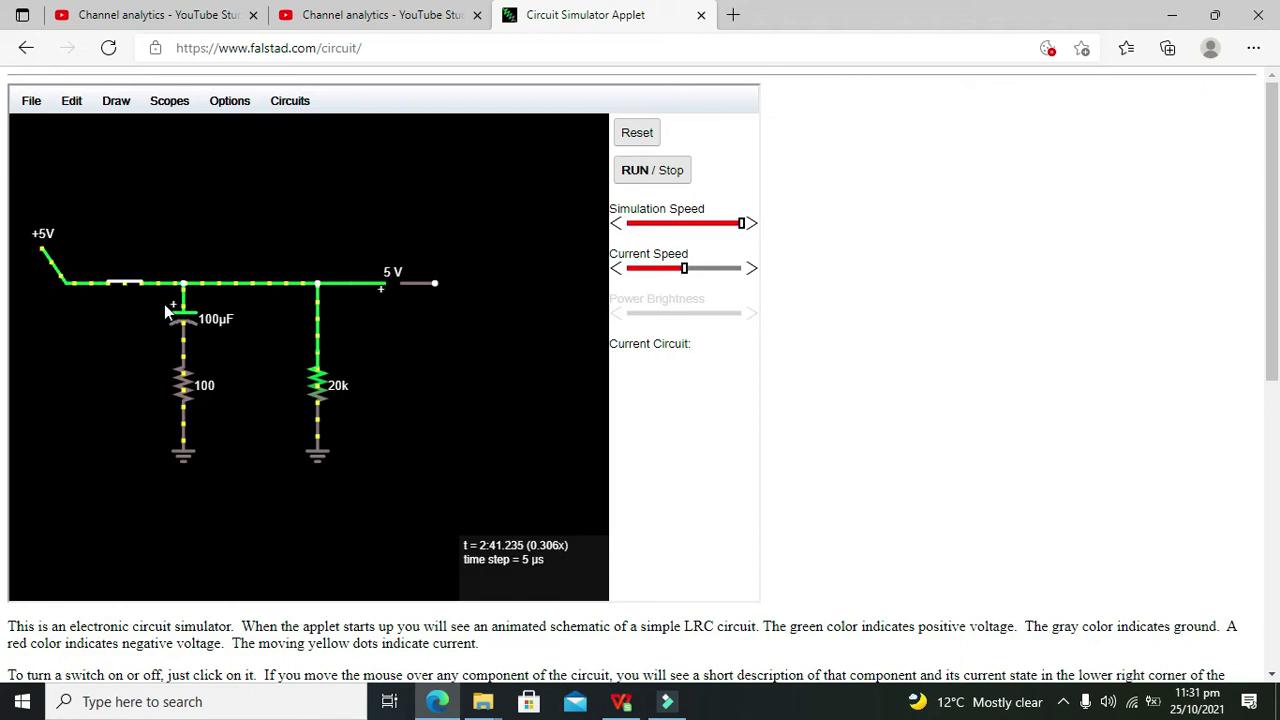
pyautogui.moveTo(193, 323)
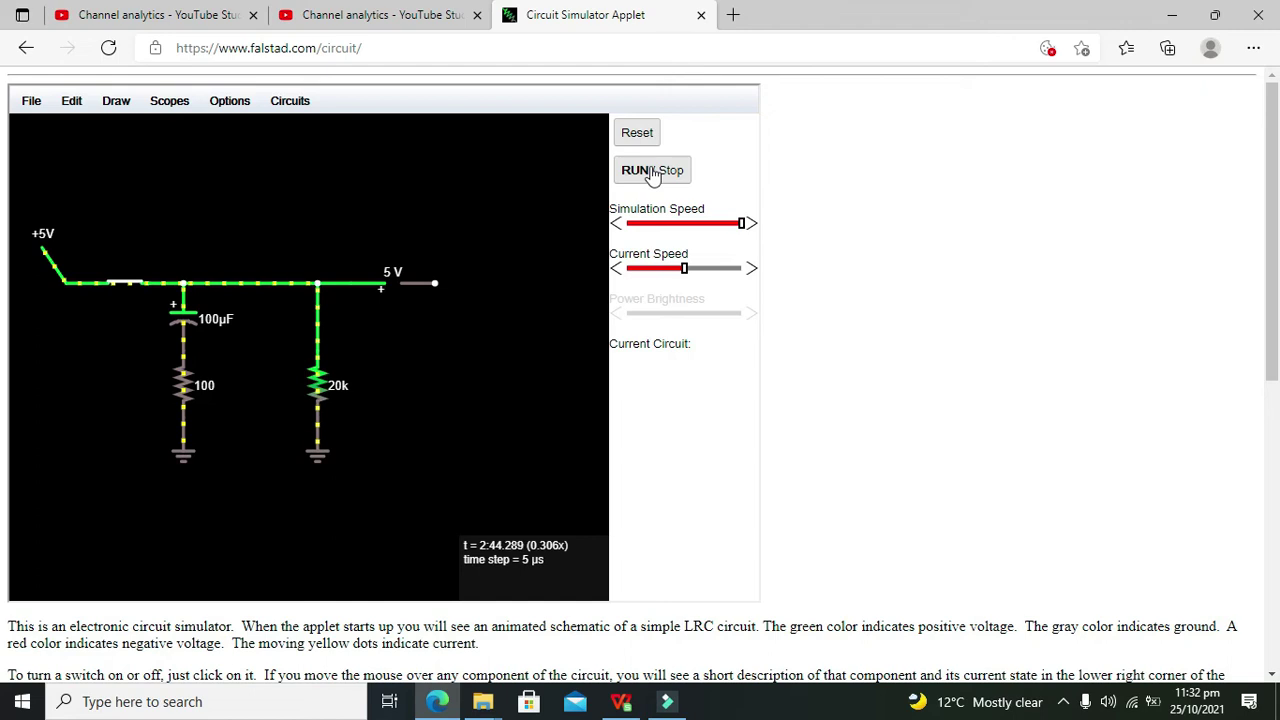
pyautogui.moveTo(127, 290)
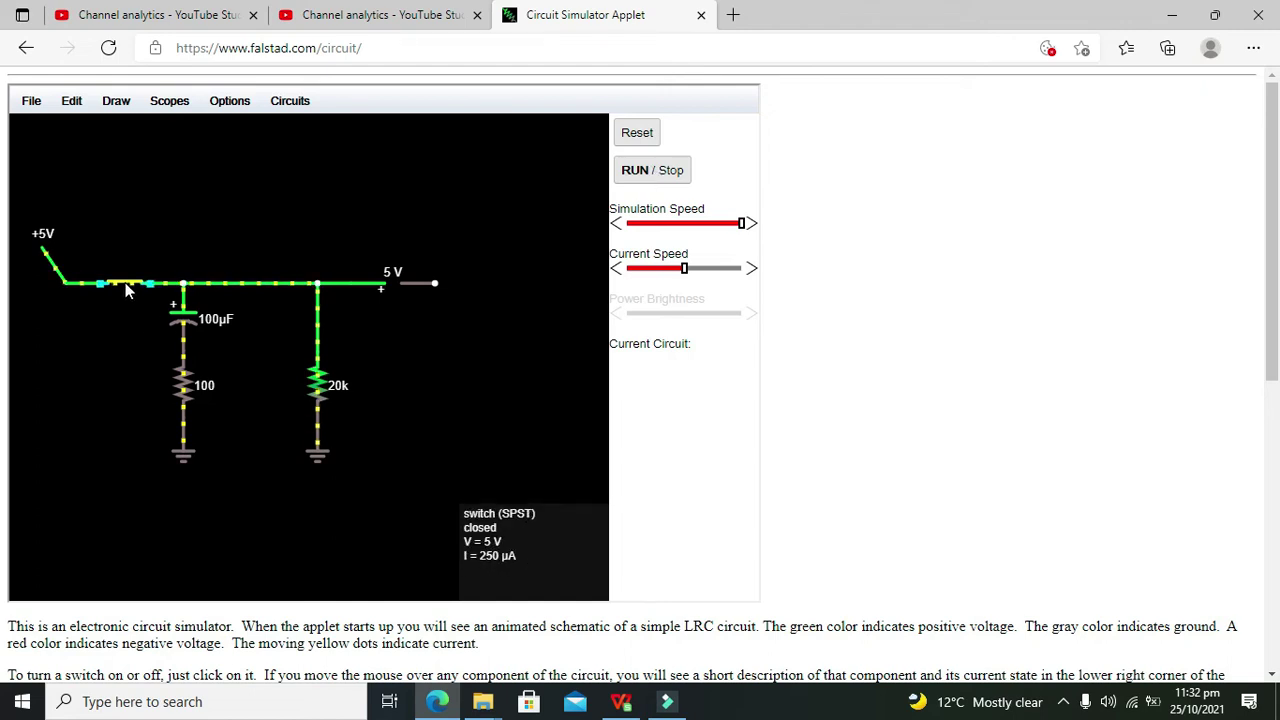
pyautogui.click(127, 290)
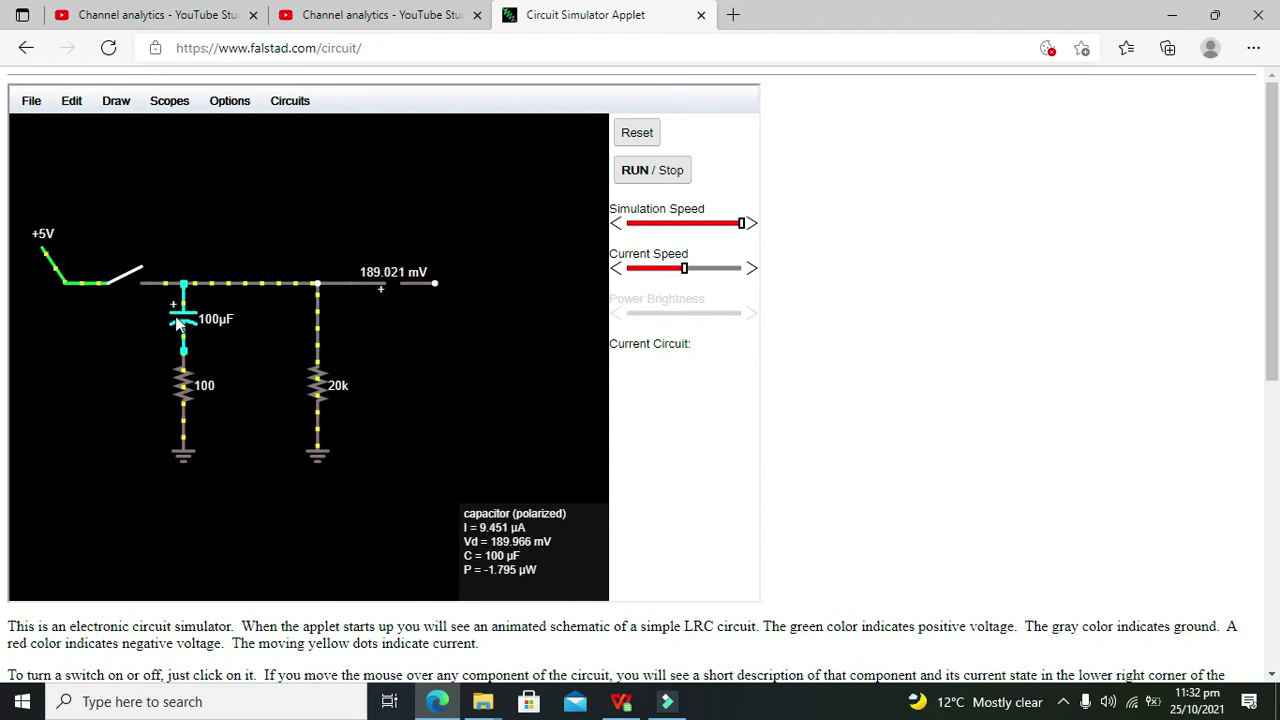
# - Change the capacitor's value from 100u to 1m, making it 1mF
pyautogui.doubleClick(177, 321)
pyautogui.click(327, 293)
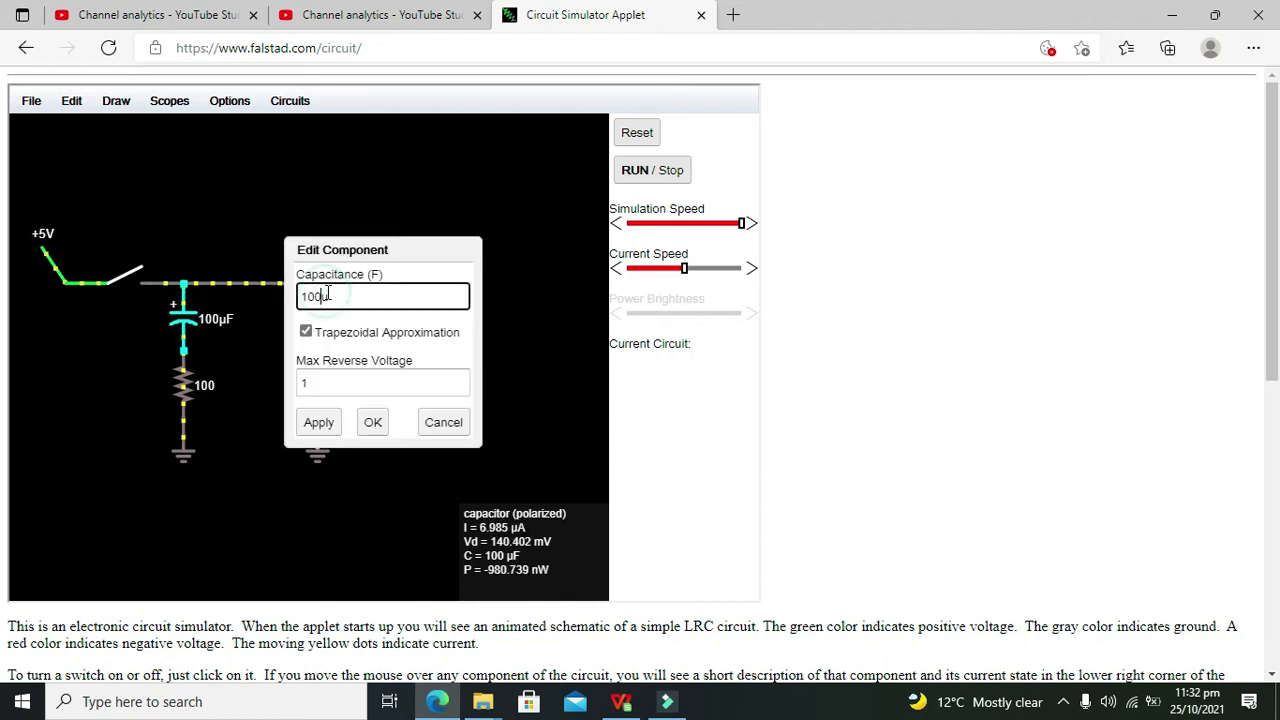
pyautogui.press('BackSpace')
pyautogui.write('m')
pyautogui.press('Return')
# - Change the right-hand resistor from 20k to 25k
pyautogui.doubleClick(317, 390)
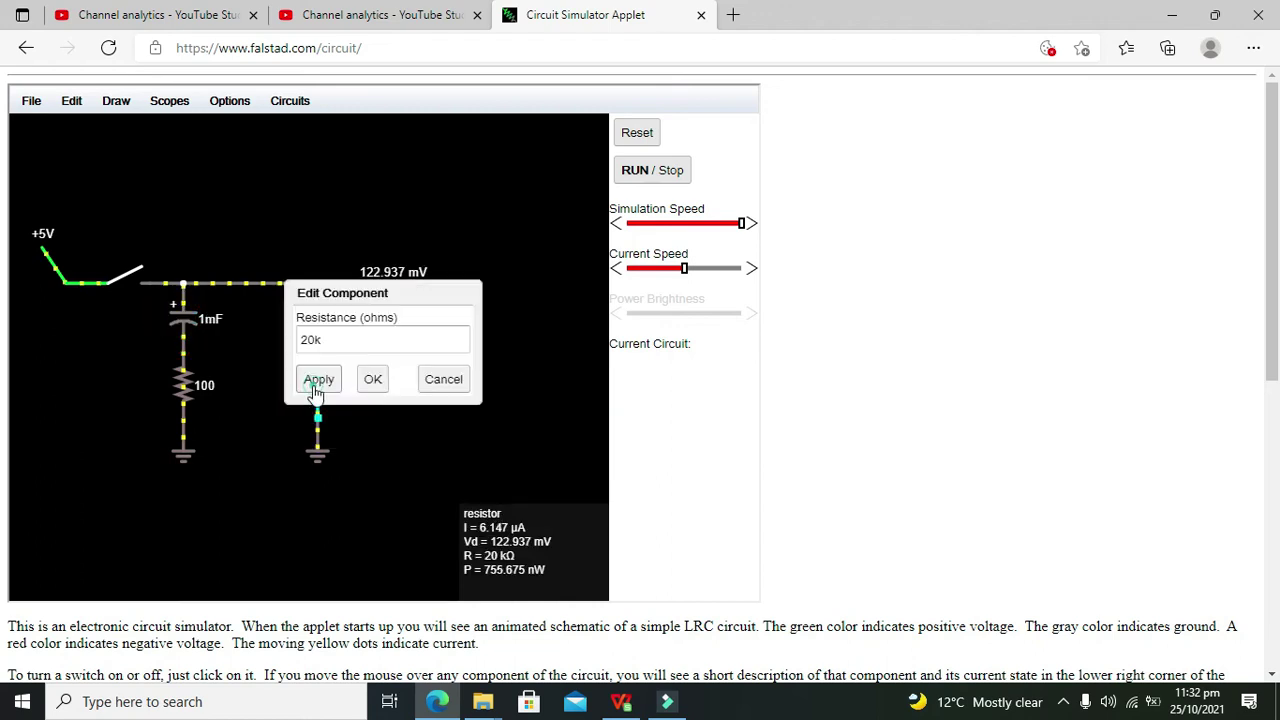
pyautogui.click(318, 340)
pyautogui.press('BackSpace')
pyautogui.press('BackSpace')
pyautogui.write('5k')
pyautogui.press('Return')
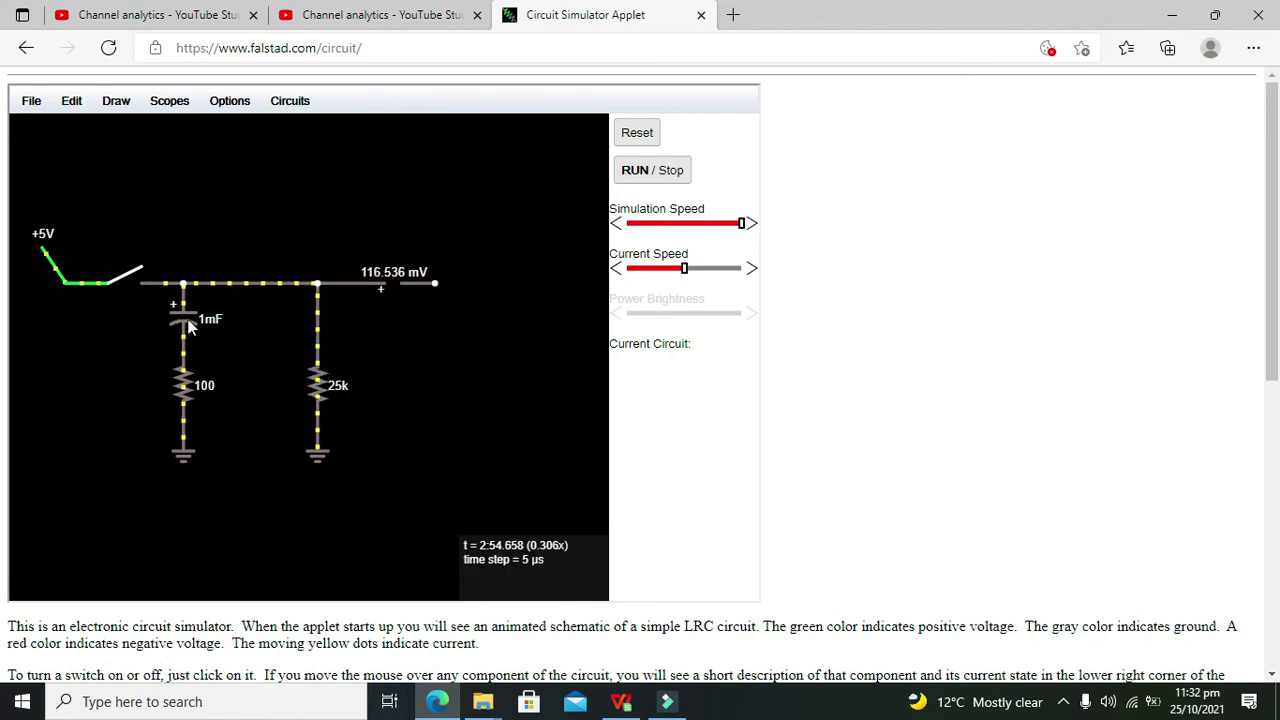
pyautogui.moveTo(194, 325)
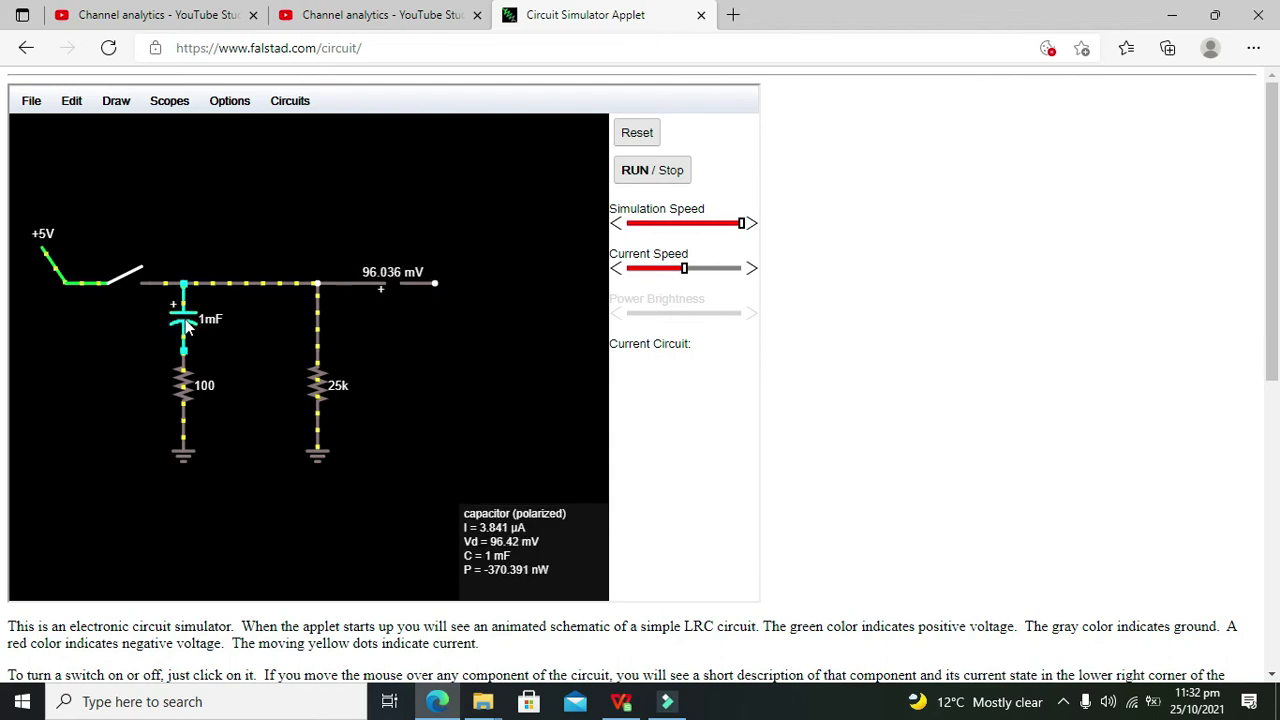
pyautogui.moveTo(317, 382)
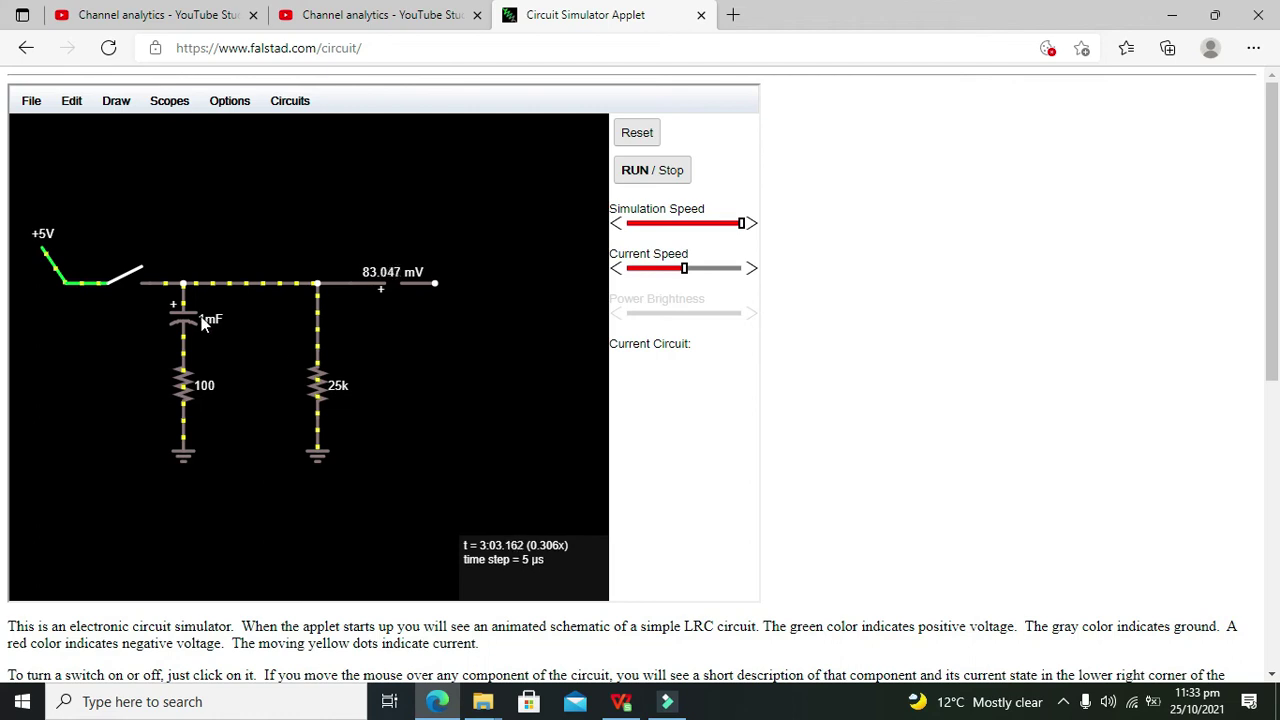
# - Pause the simulation, close the switch to recharge to 5 V, then reopen it to discharge
pyautogui.click(672, 176)
pyautogui.click(128, 278)
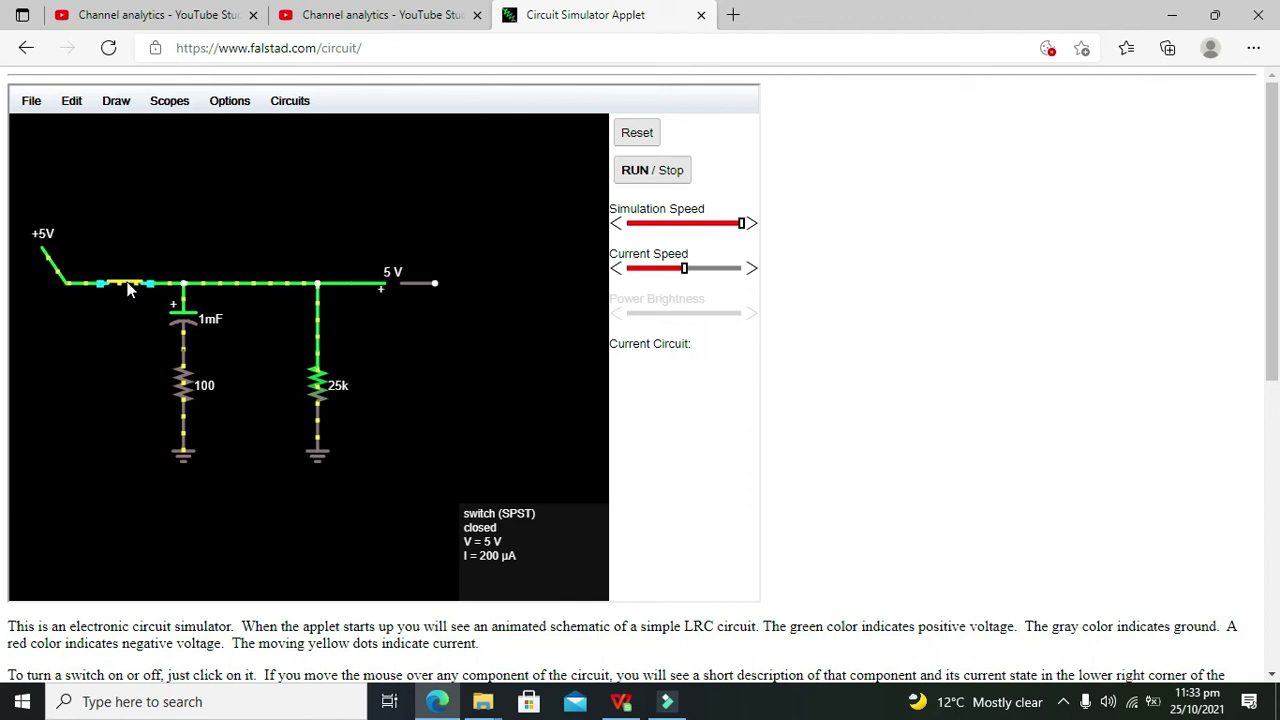
pyautogui.click(127, 289)
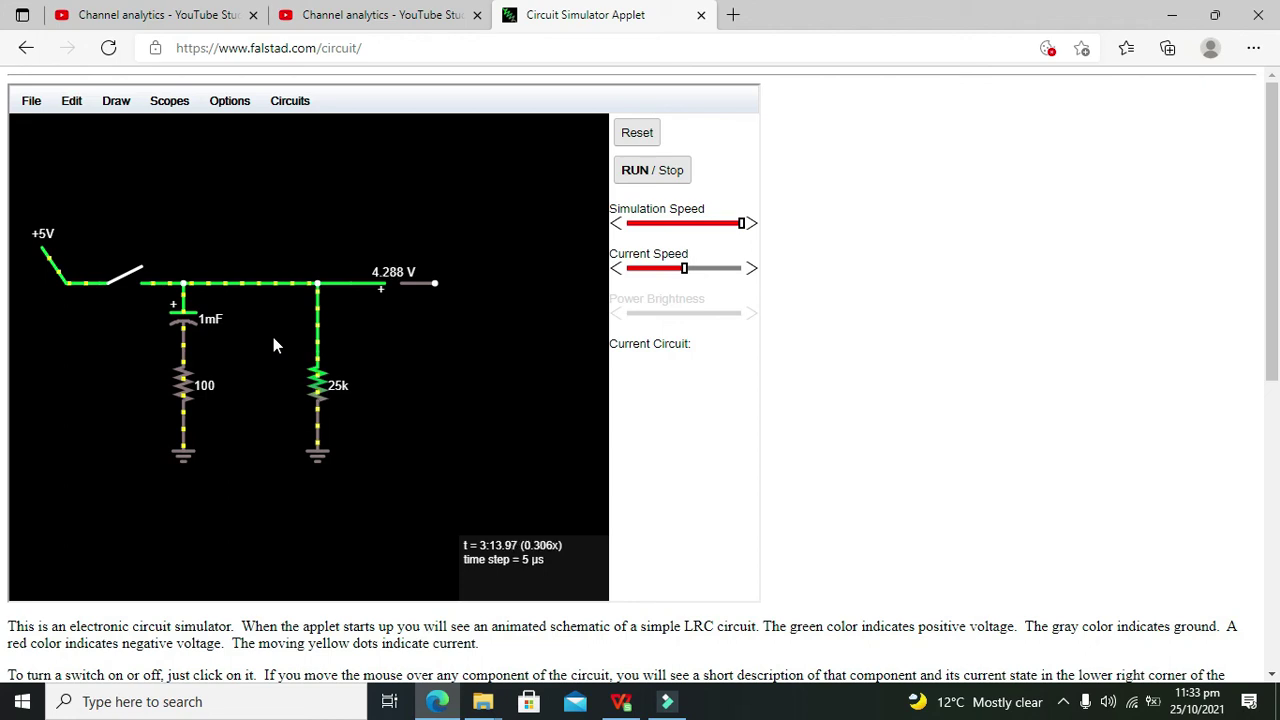
# - Change the right-hand resistor from 25k to 50k
pyautogui.doubleClick(317, 380)
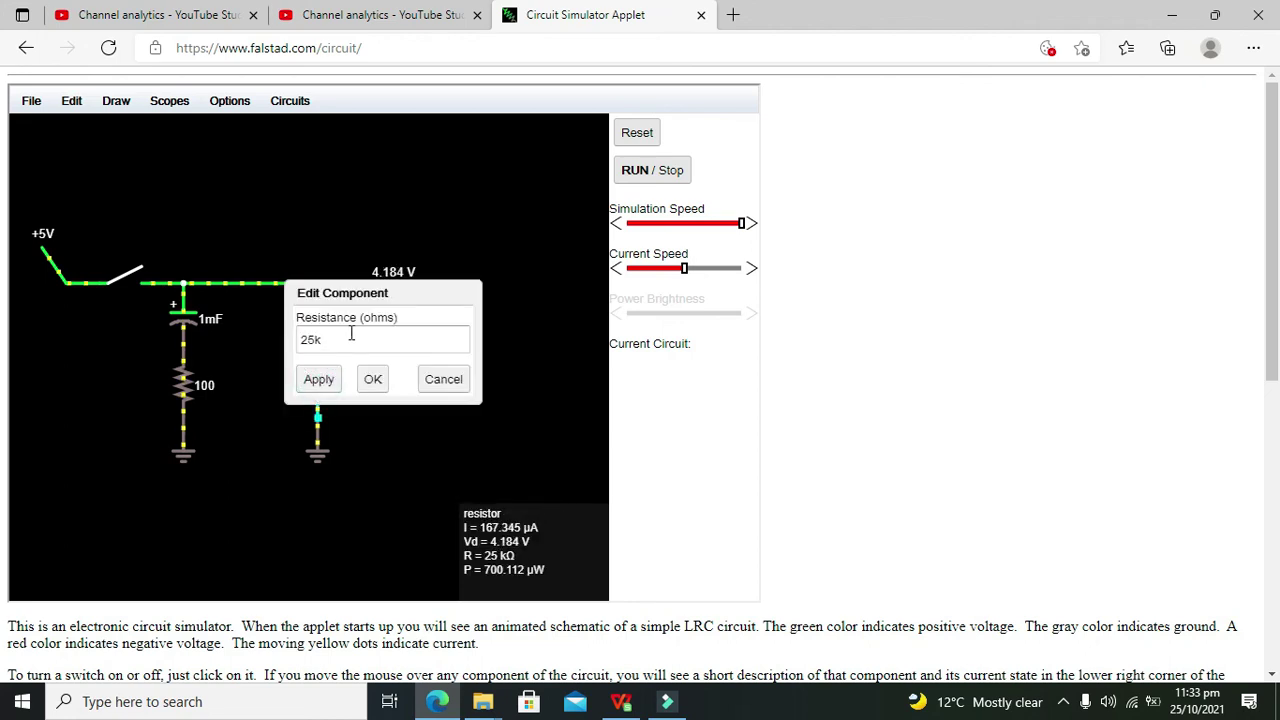
pyautogui.click(309, 341)
pyautogui.press('BackSpace')
pyautogui.press('BackSpace')
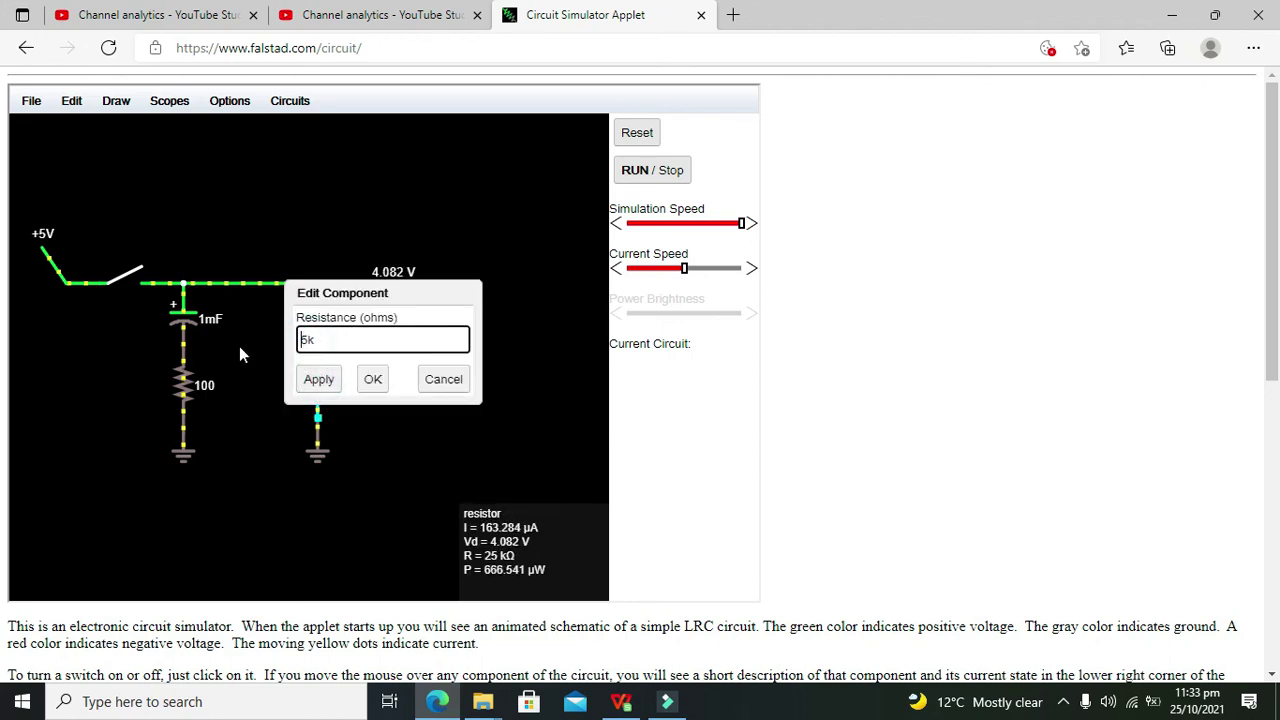
pyautogui.write('50')
pyautogui.press('Return')
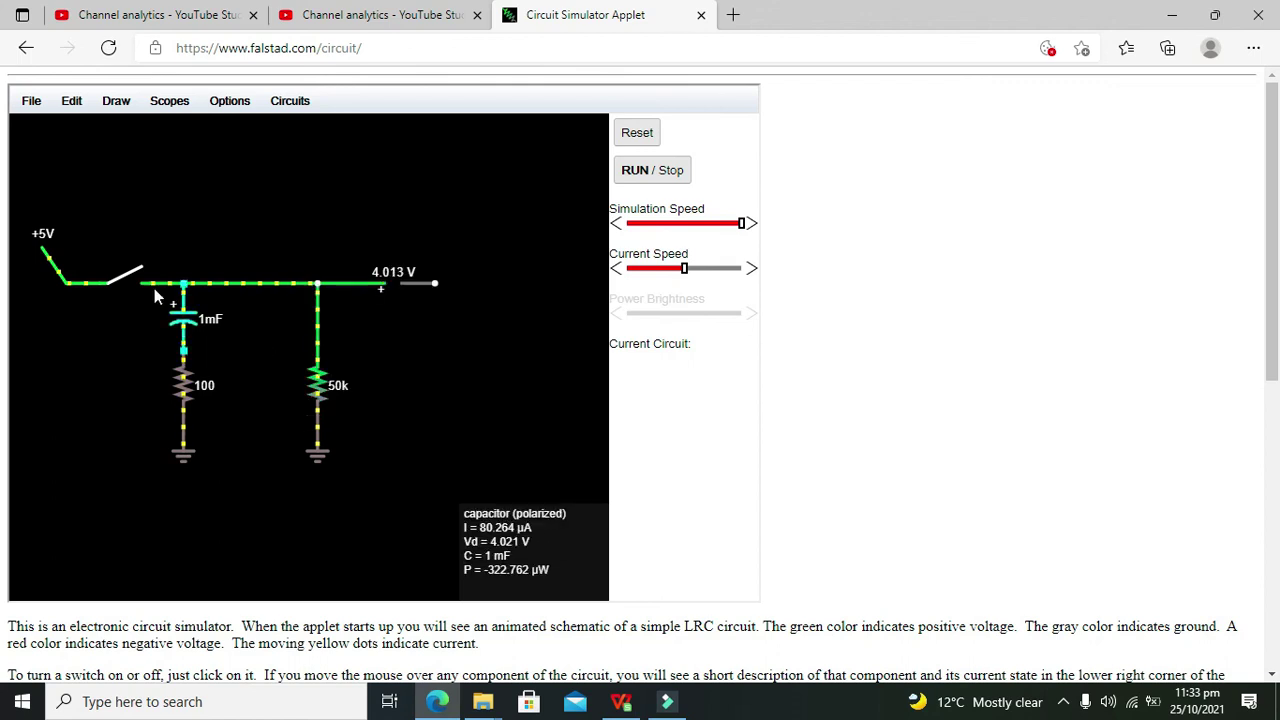
# - Toggle the switch several times, leaving it closed to recharge the capacitor
pyautogui.click(128, 281)
pyautogui.click(128, 281)
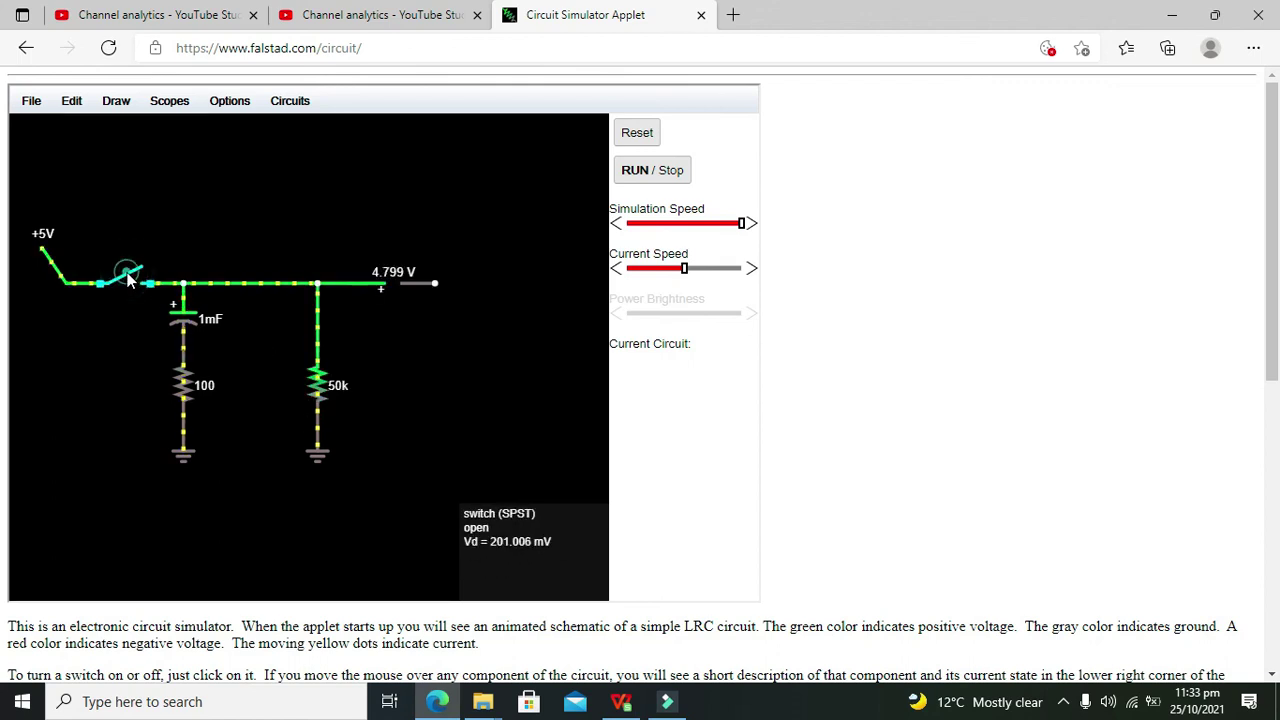
pyautogui.click(128, 281)
pyautogui.click(128, 281)
pyautogui.click(128, 281)
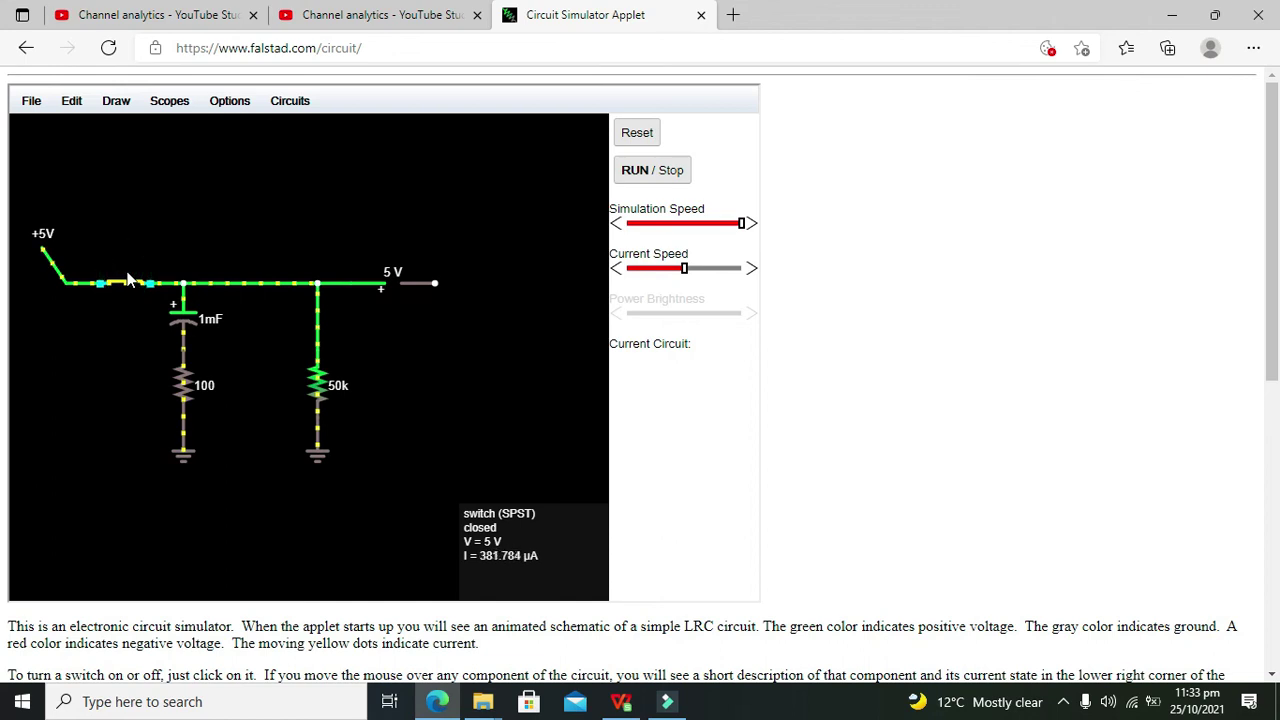
pyautogui.rightClick(128, 287)
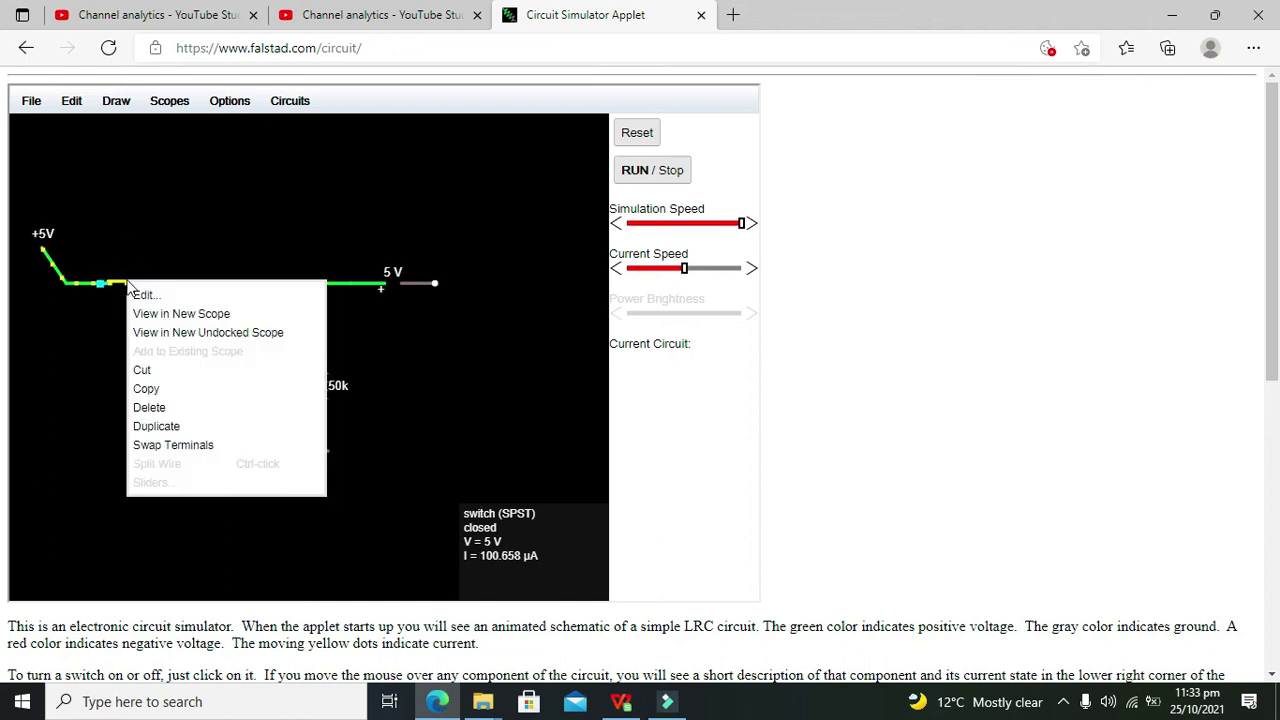
pyautogui.click(117, 300)
pyautogui.click(125, 281)
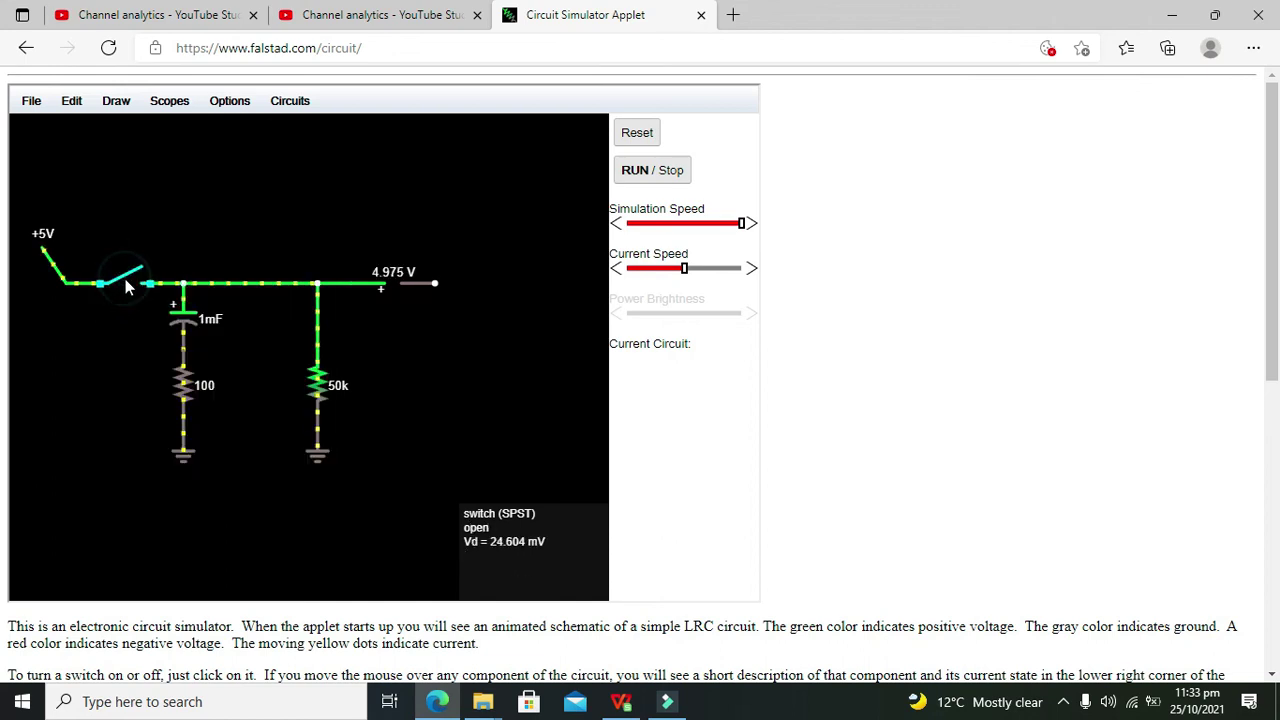
pyautogui.click(125, 281)
# - Change the load resistor from 50k to 250k
pyautogui.doubleClick(320, 393)
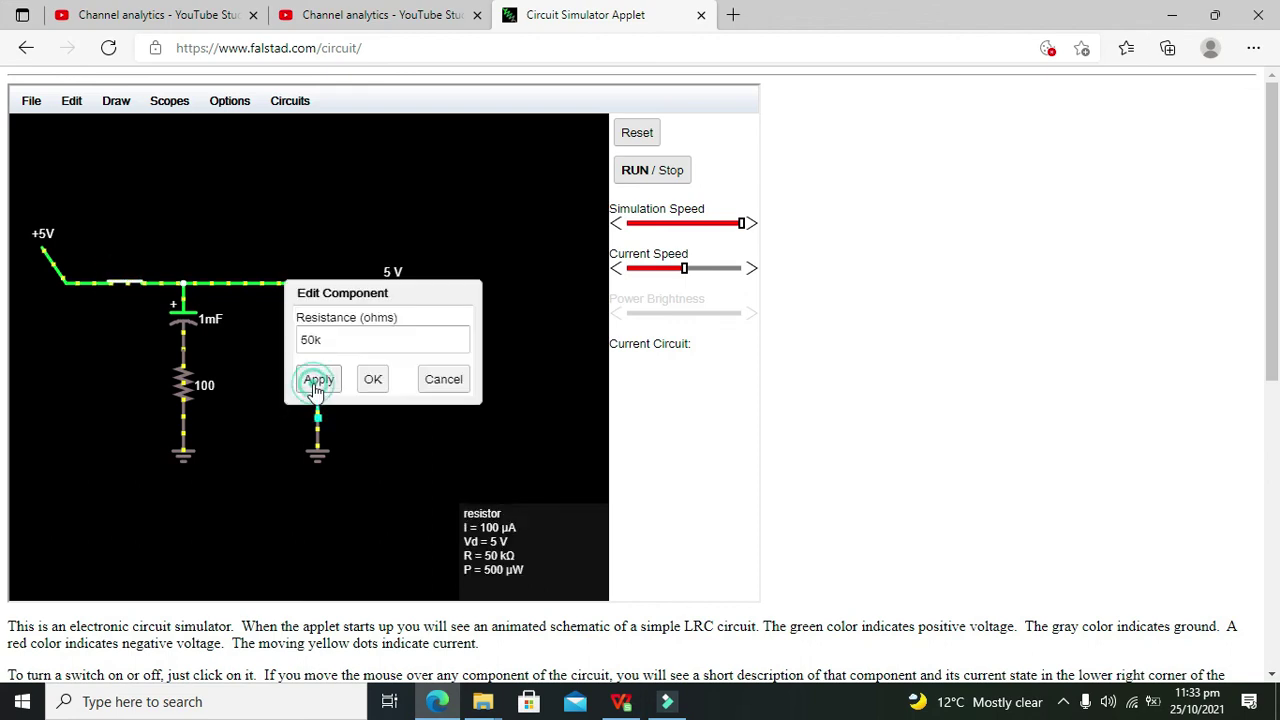
pyautogui.click(304, 340)
pyautogui.write('2')
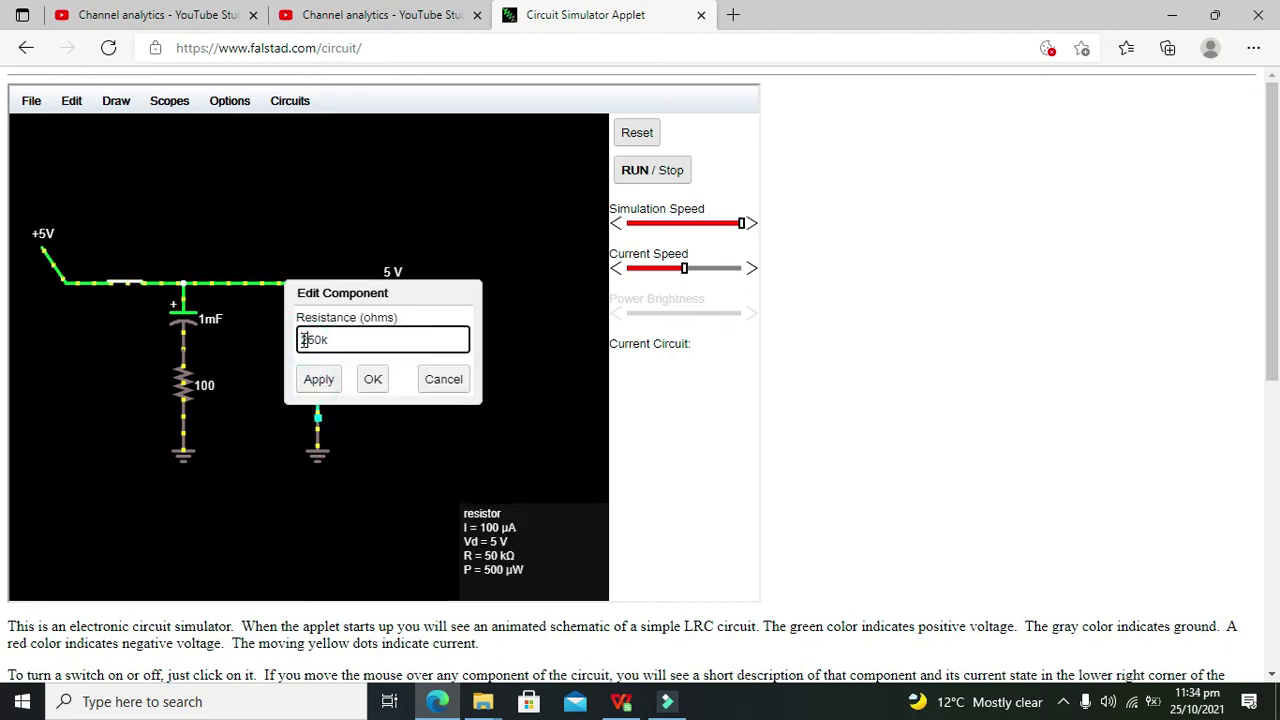
pyautogui.click(376, 381)
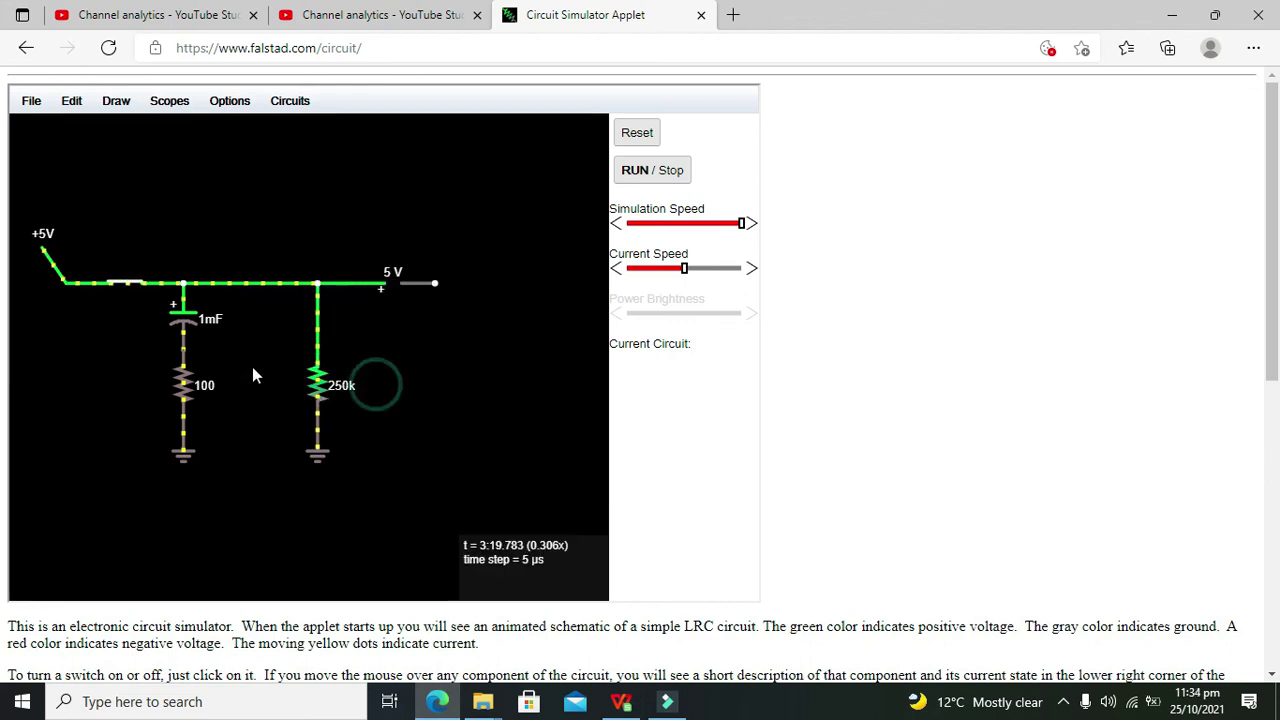
# - Open the switch so the 1mF capacitor discharges slowly through the 250k load
pyautogui.click(117, 289)
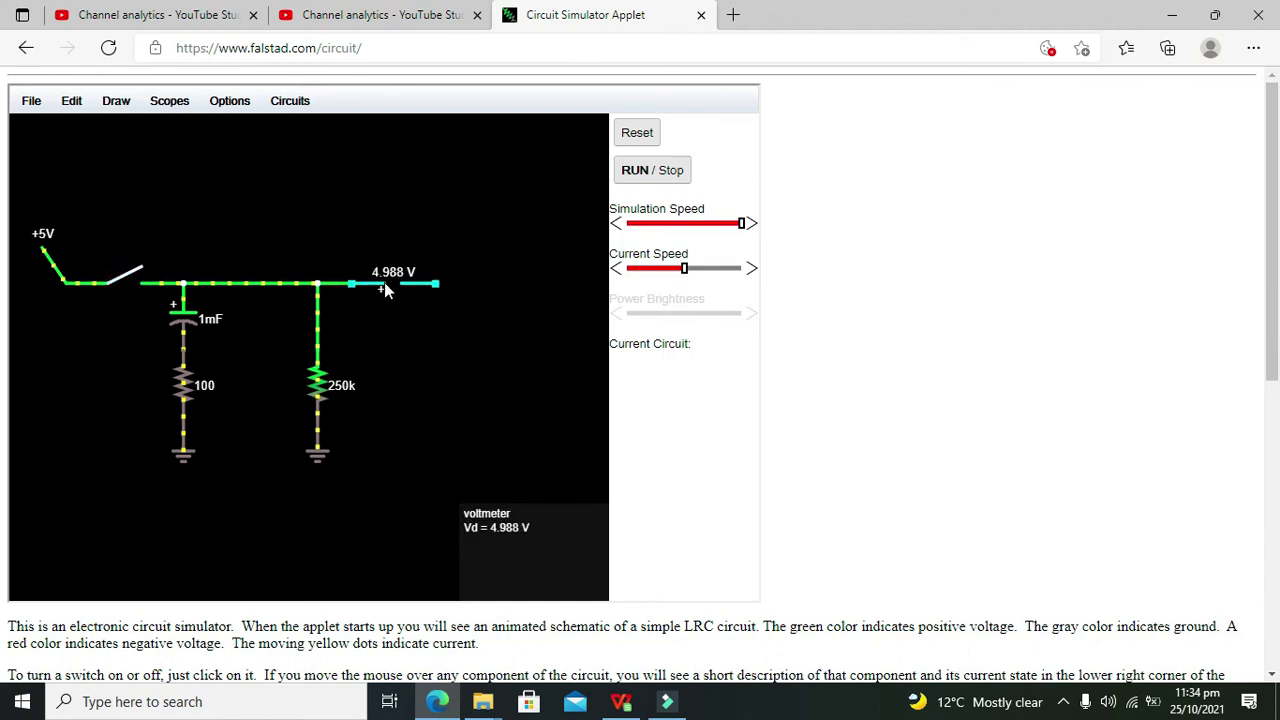